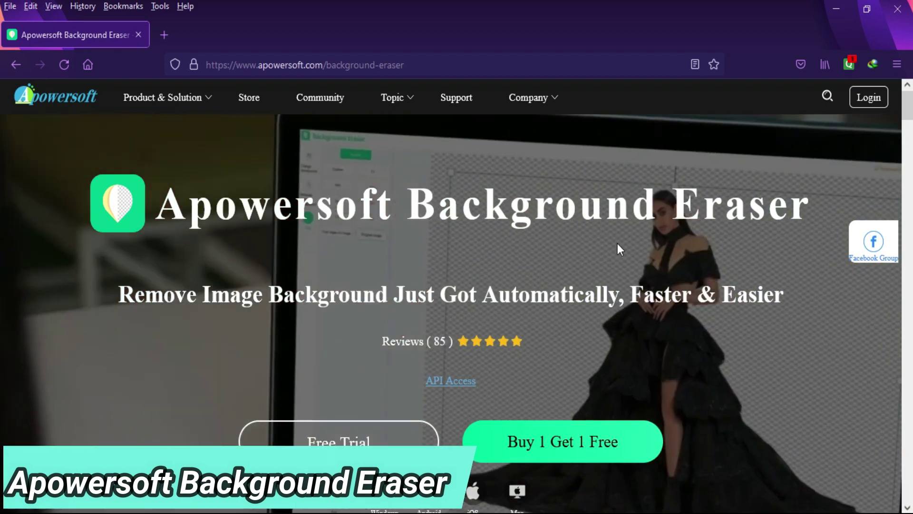
Step: Examine the Apowersoft Background Eraser product page, including its features, use cases and reviews
scroll(522, 342, "down", 3)
scroll(522, 339, "down", 9)
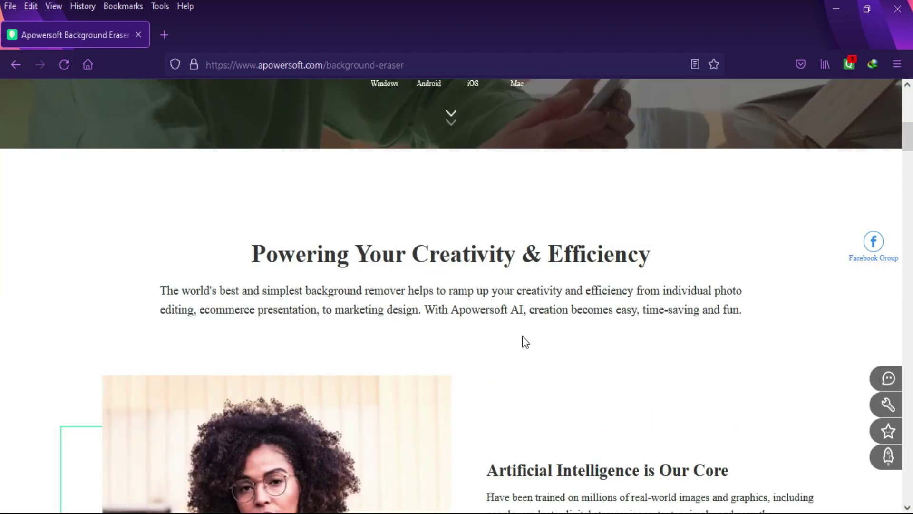
scroll(576, 319, "down", 2)
scroll(332, 309, "down", 5)
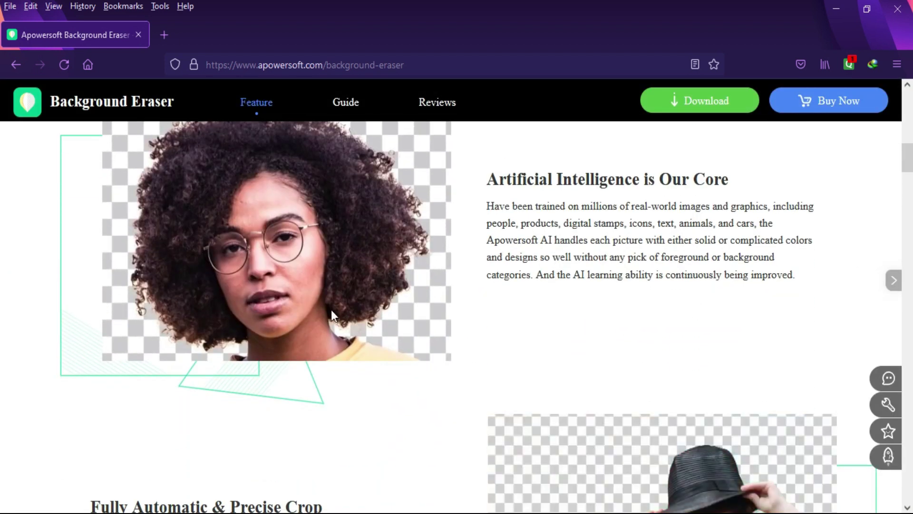
scroll(274, 371, "down", 1)
scroll(276, 372, "down", 10)
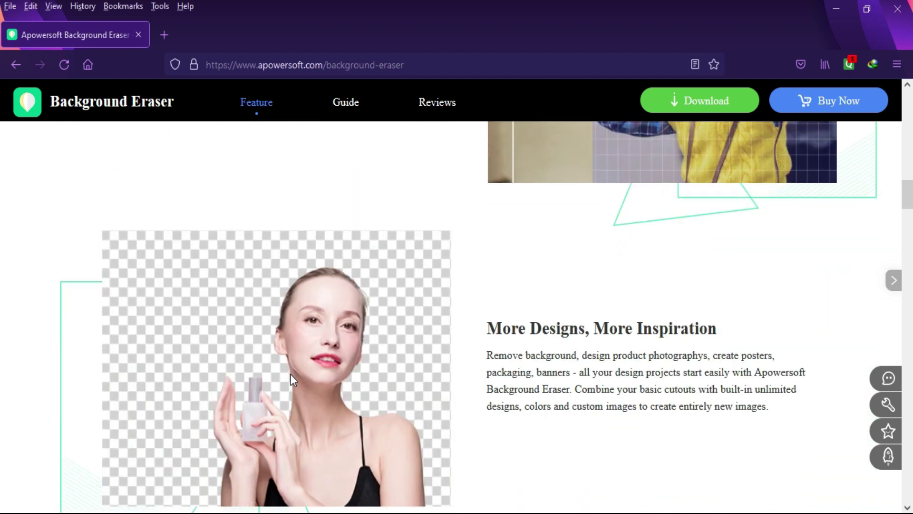
scroll(374, 282, "down", 6)
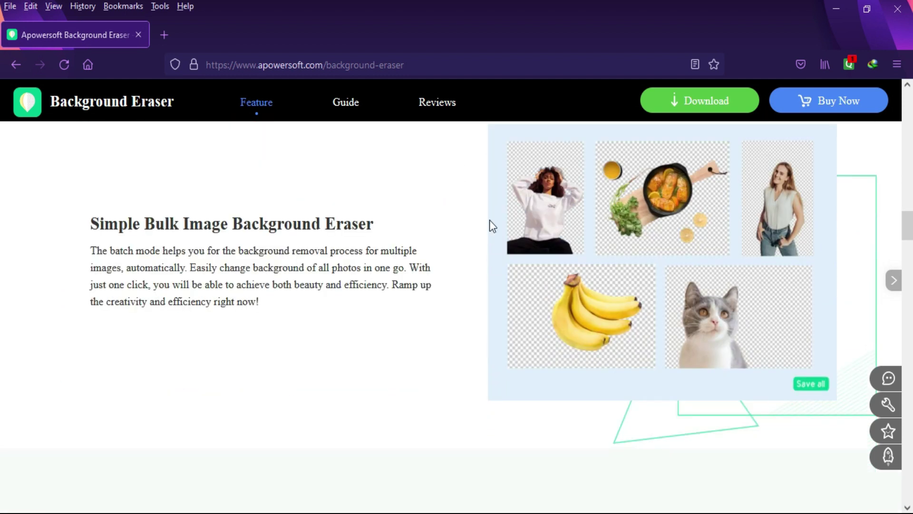
scroll(461, 241, "down", 5)
scroll(339, 289, "down", 6)
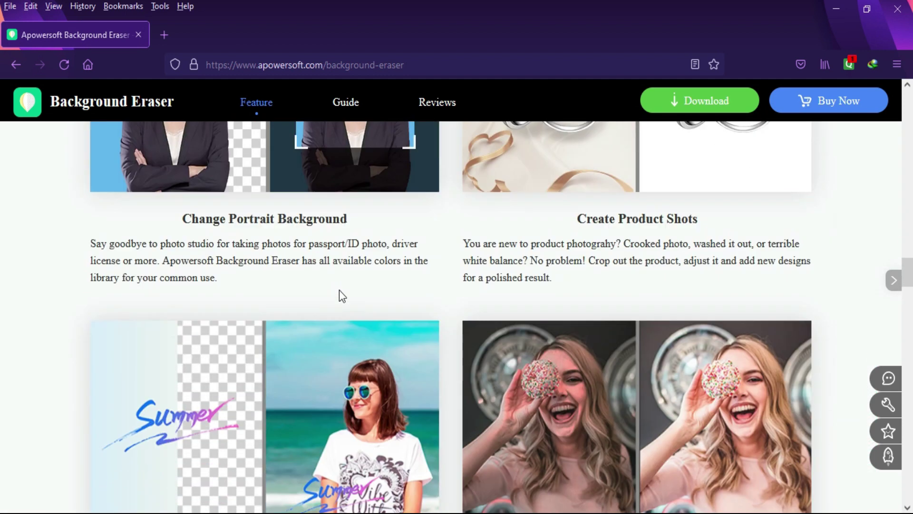
scroll(440, 300, "down", 9)
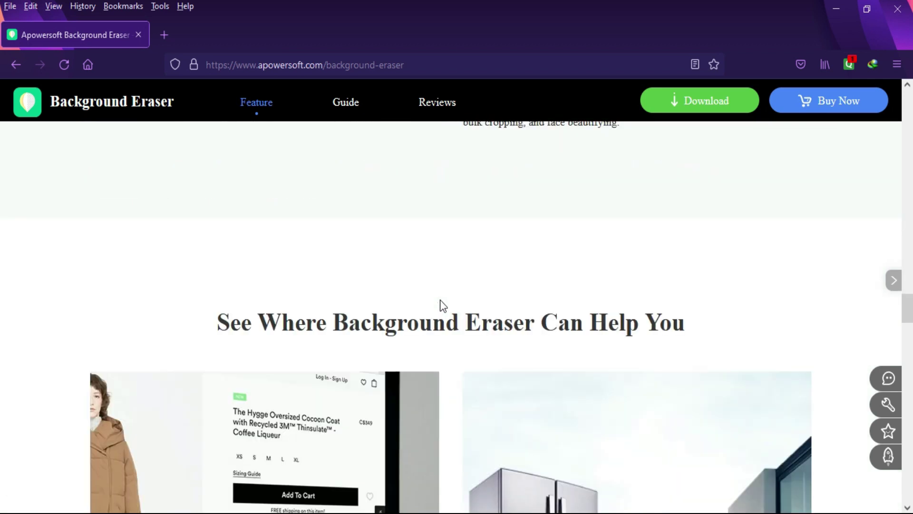
scroll(441, 300, "down", 10)
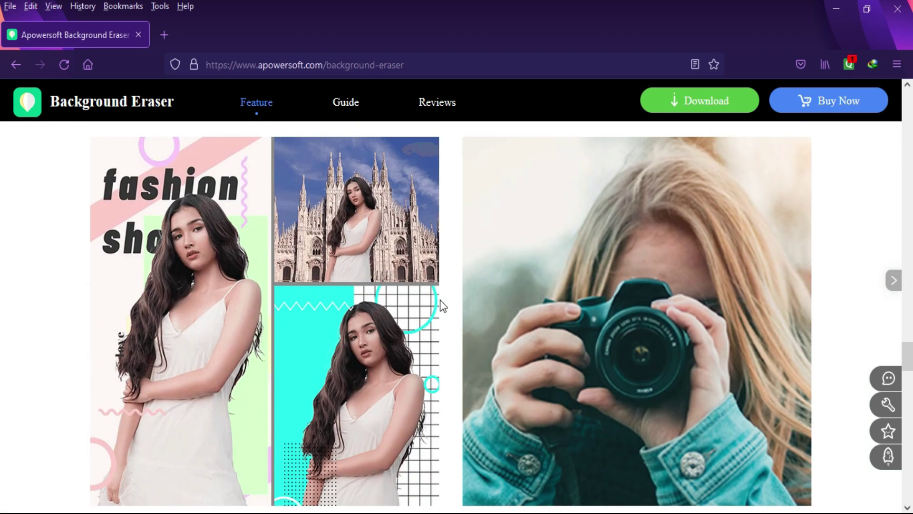
scroll(440, 300, "down", 15)
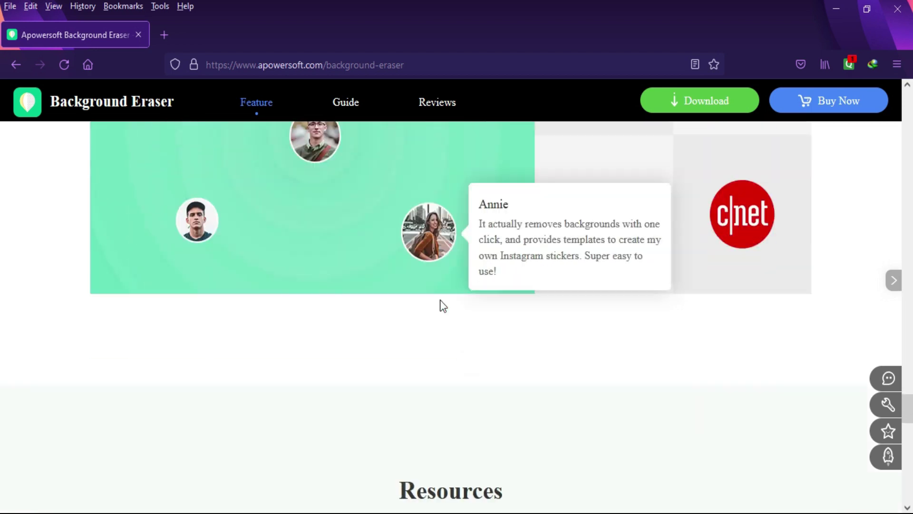
scroll(442, 304, "down", 8)
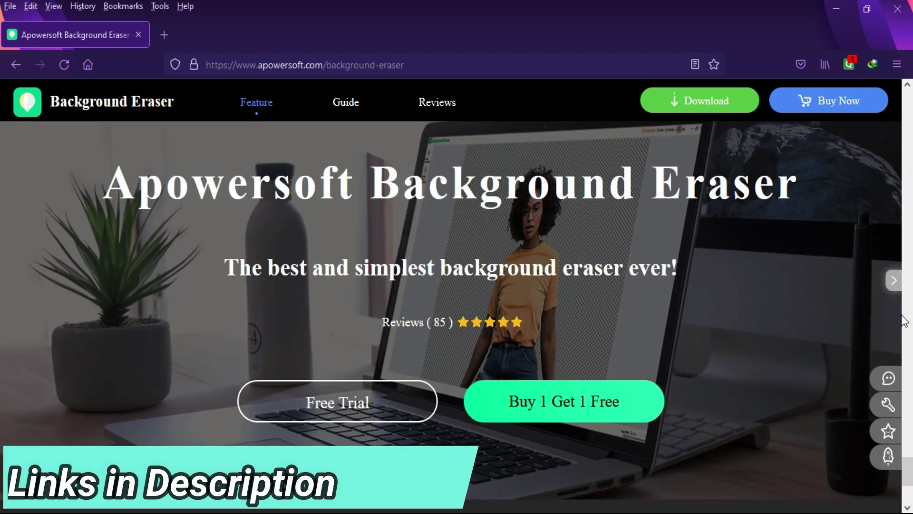
scroll(902, 317, "down", 4)
left_click_drag(903, 481, 905, 109)
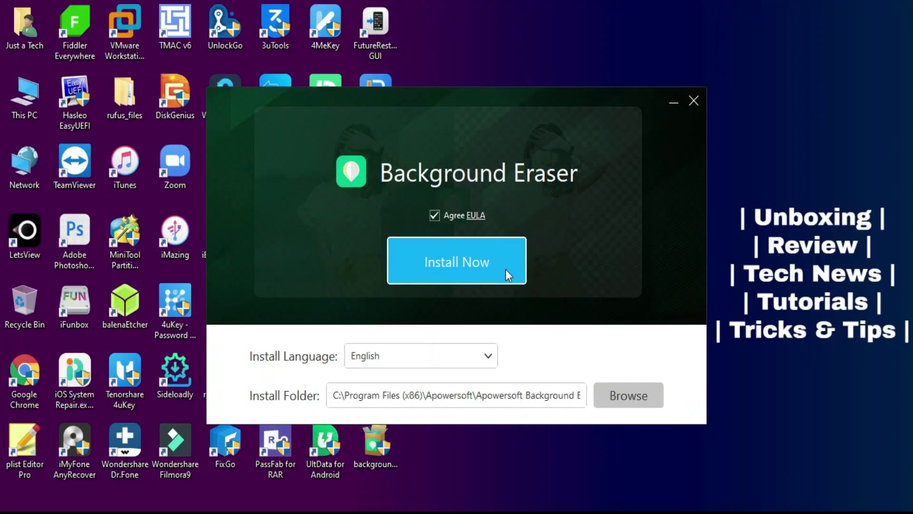
Step: Install Background Eraser with the default language and folder, and launch the program
left_click(501, 267)
left_click(458, 369)
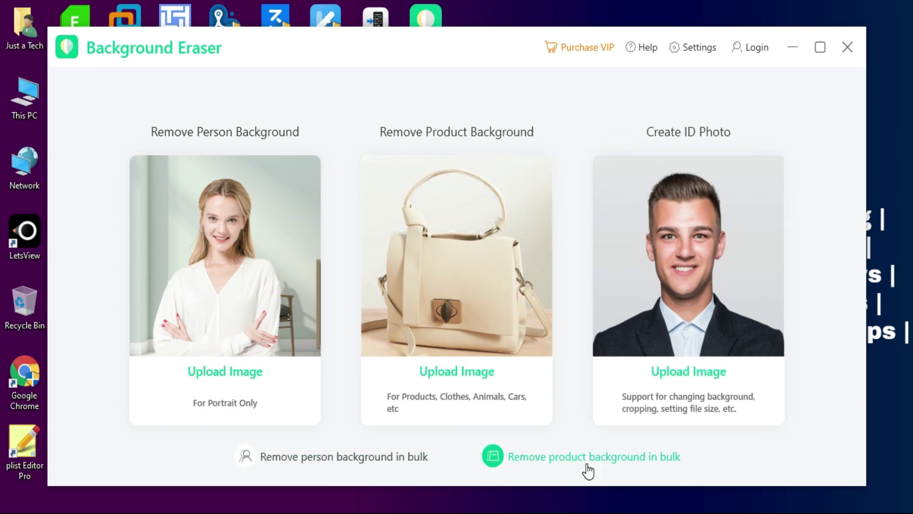
left_click(205, 295)
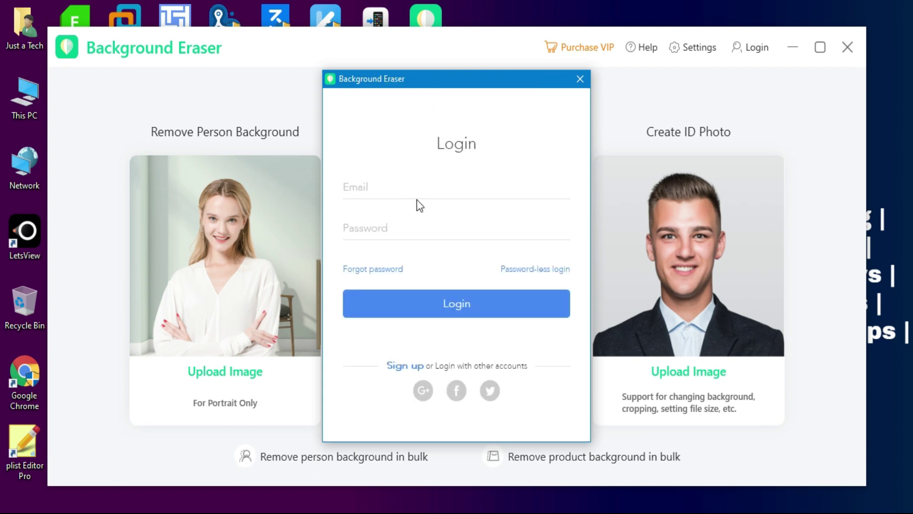
left_click(580, 79)
left_click(481, 184)
Step: Sign up for a new account, entering the account password, and close the account information window
left_click(805, 127)
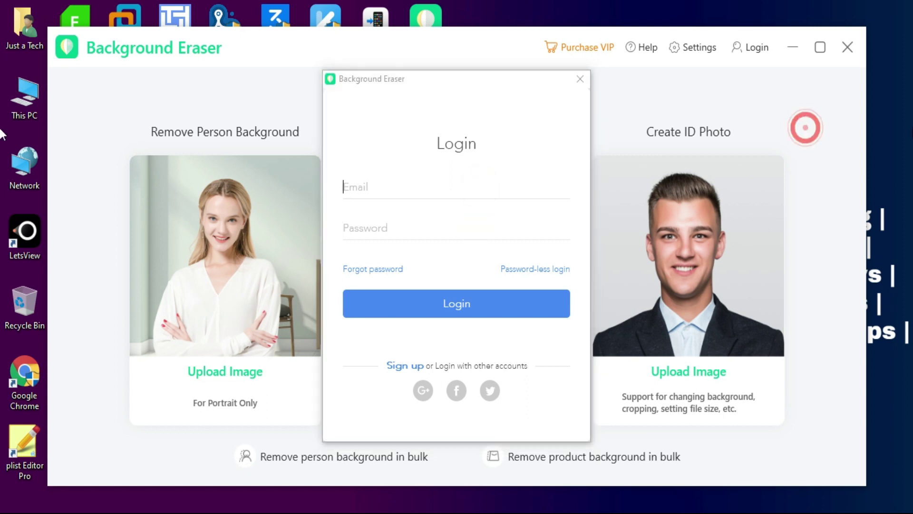
left_click(408, 368)
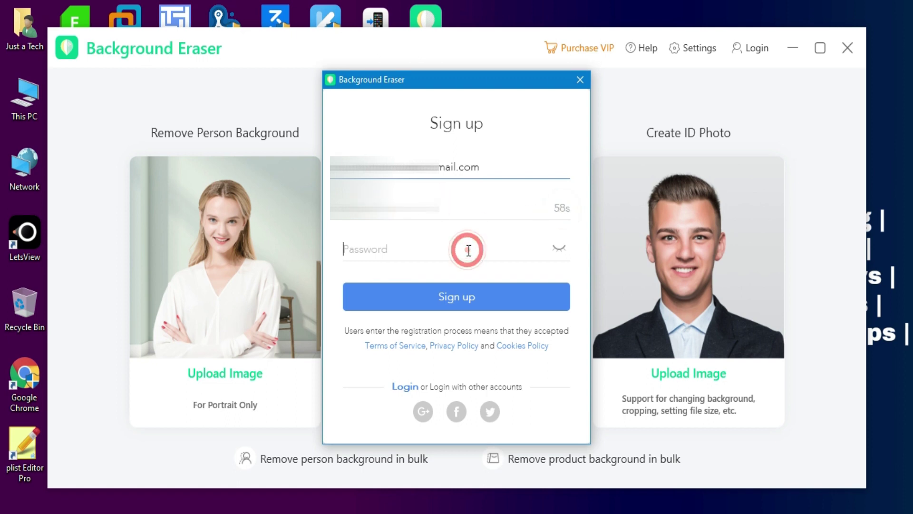
key("ctrl+v")
left_click(420, 294)
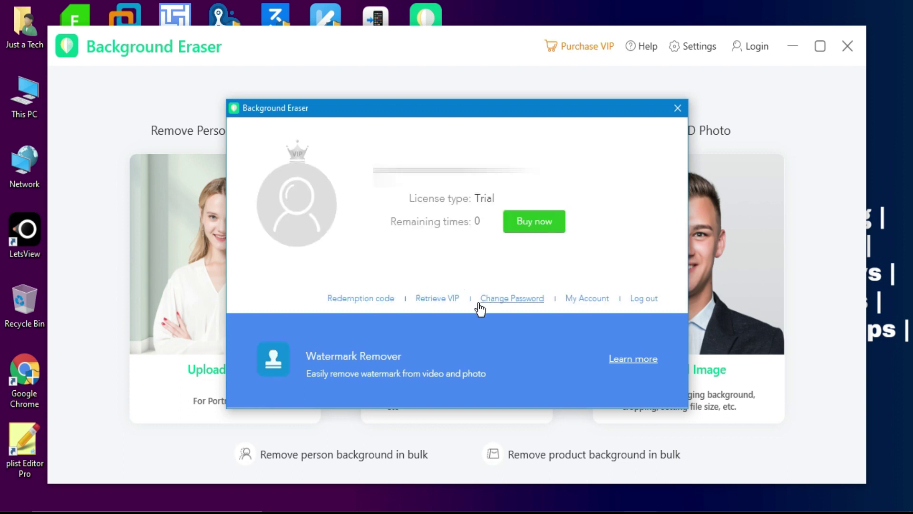
left_click(678, 108)
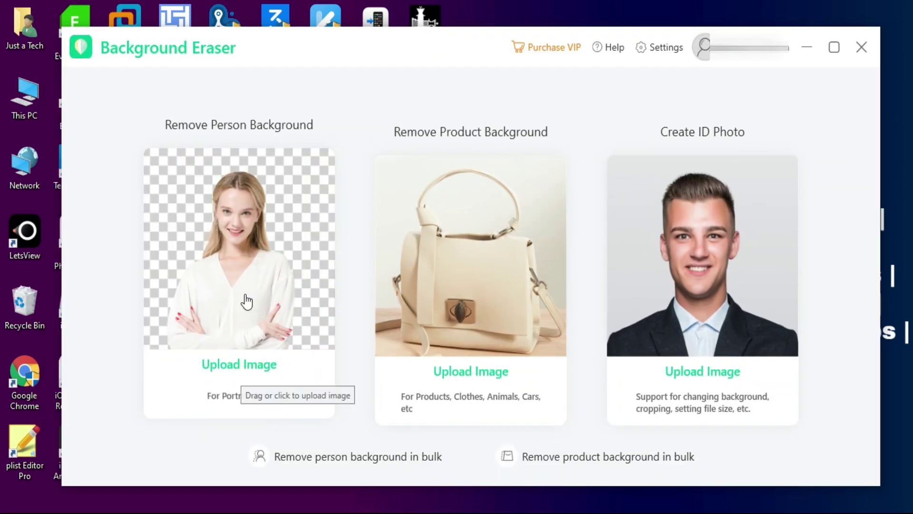
Step: Switch to the Samples folder in File Explorer and preview the portrait pexels-photo-8514763.png
left_click(349, 512)
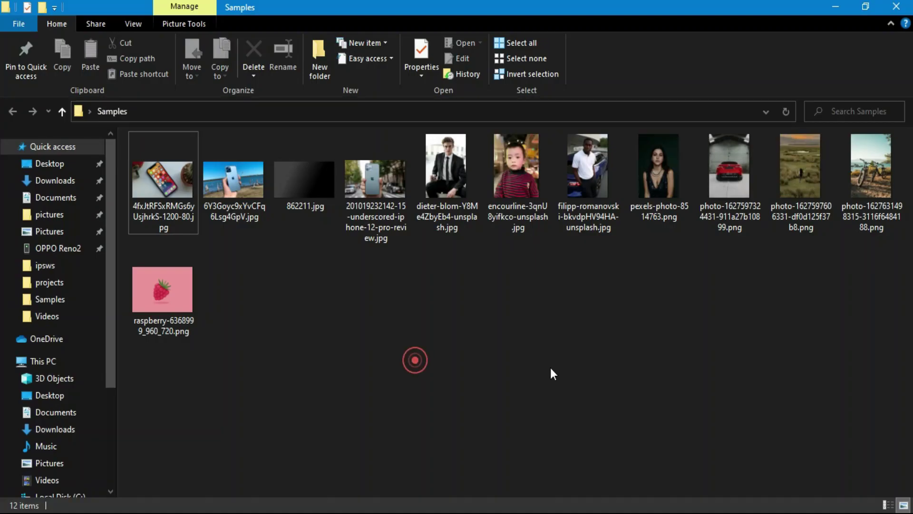
left_click_drag(910, 399, 120, 129)
left_click(439, 301)
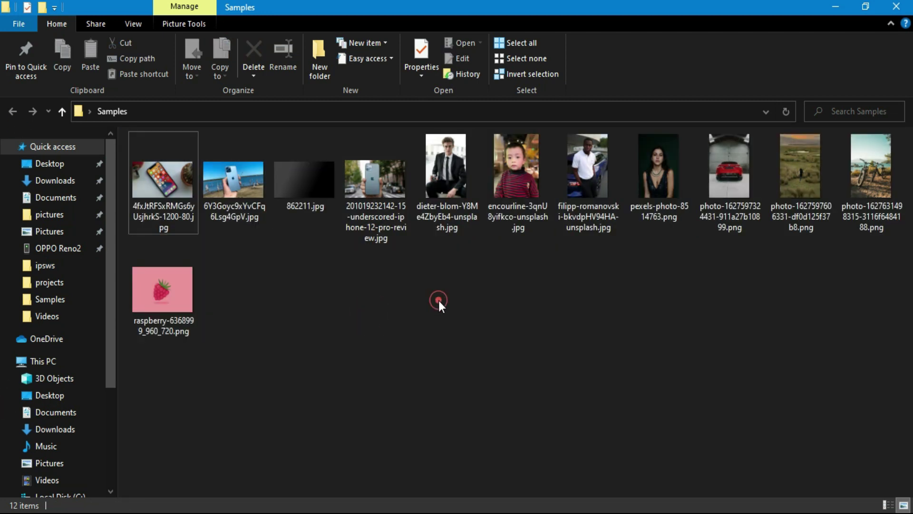
double_click(637, 200)
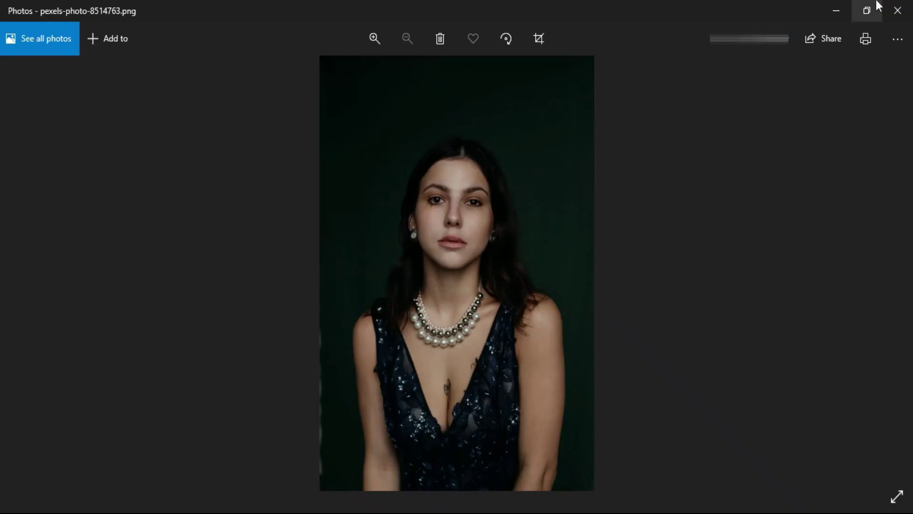
left_click(846, 3)
left_click(681, 308)
Step: Switch back to Background Eraser and upload pexels-photo-8514763.png for person background removal
left_click(635, 511)
left_click(250, 280)
left_click(250, 279)
double_click(461, 255)
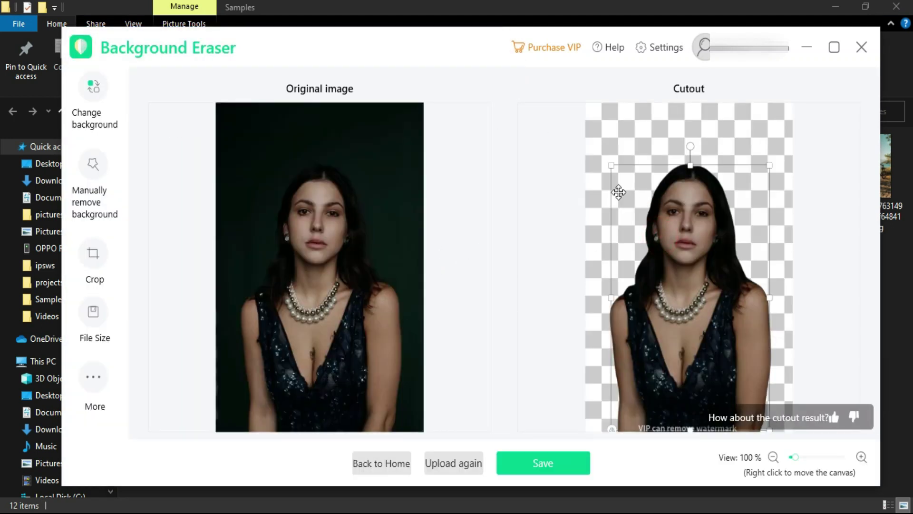
Step: Move the woman's cutout upward and enlarge it slightly on the transparent canvas
left_click_drag(661, 199, 658, 167)
left_click_drag(768, 395, 814, 413)
left_click_drag(687, 187, 690, 201)
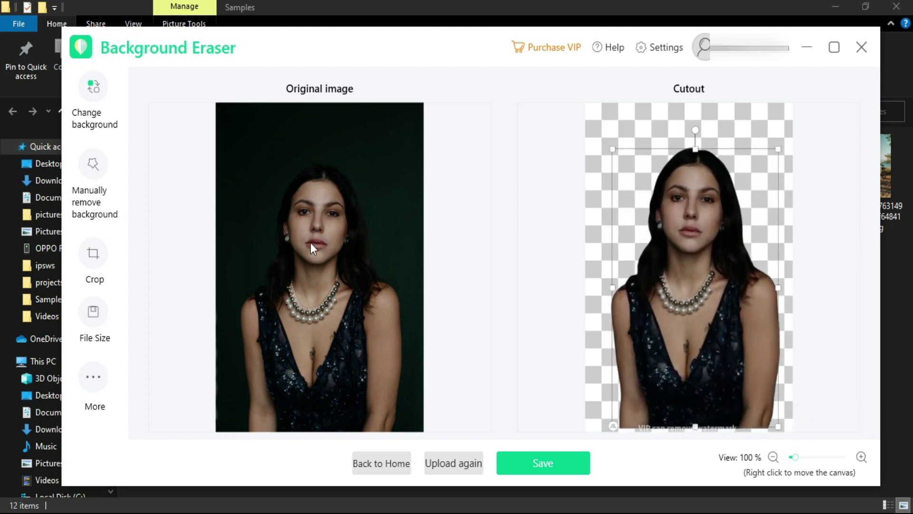
Step: Try the Red, Blue and White background colours, move the cutout upward, and set the background to Wine
left_click(108, 101)
left_click(208, 136)
left_click(252, 137)
left_click(295, 136)
left_click(576, 247)
left_click_drag(606, 271, 606, 243)
left_click(248, 257)
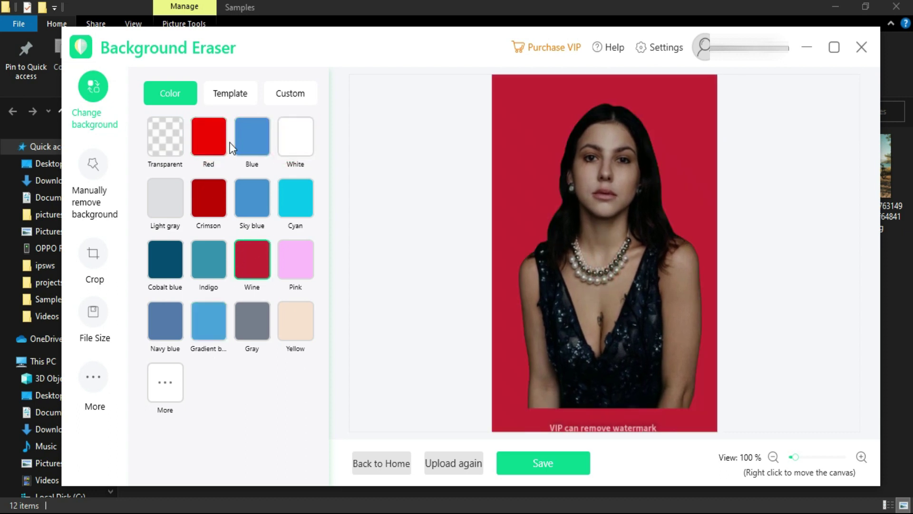
Step: Try the first tokyo 2020 background template and shift the cutout slightly within it
left_click(212, 94)
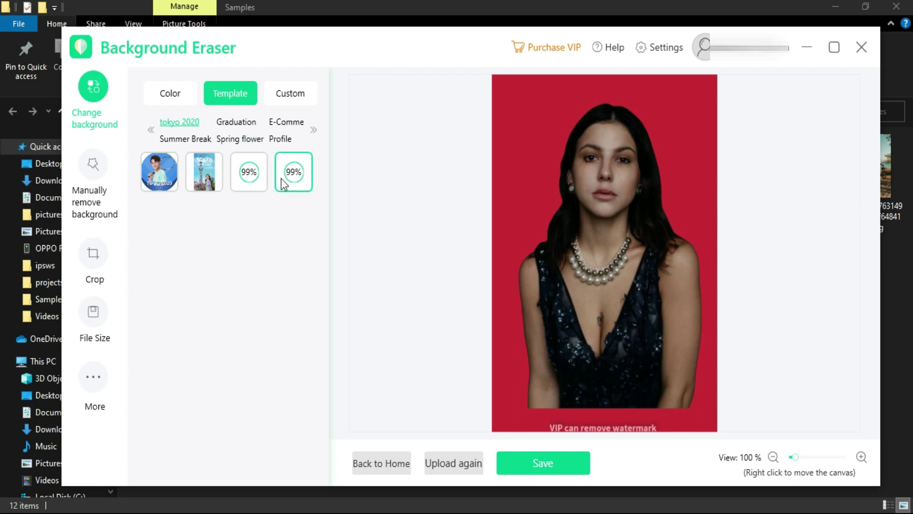
left_click(173, 174)
left_click_drag(609, 244, 596, 248)
Step: Try the Tokyo Olympic Games tower template and enlarge the cutout to fill its lower half
left_click(190, 176)
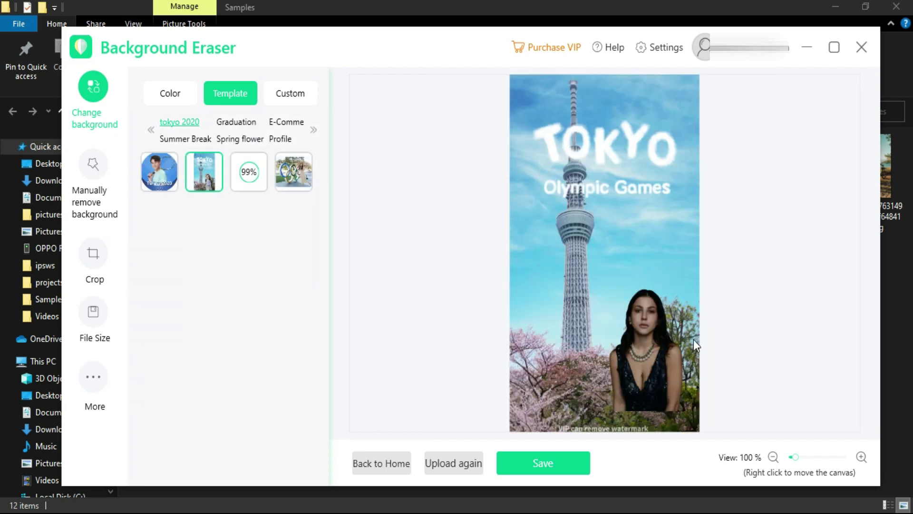
left_click(630, 318)
left_click_drag(681, 410, 711, 412)
left_click_drag(631, 341, 622, 349)
Step: Try the Graduation "thank you Class of 2021" template and move the cutout to the right side of the lawn
left_click(231, 122)
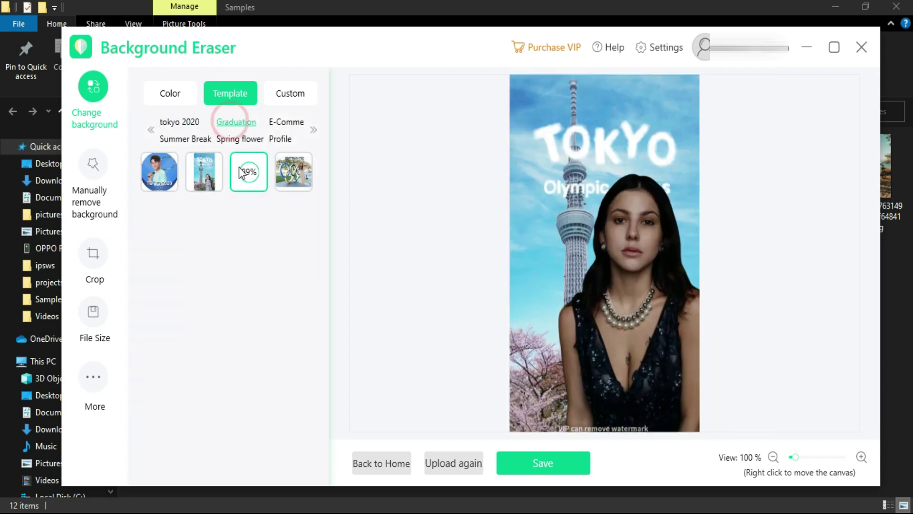
left_click(207, 172)
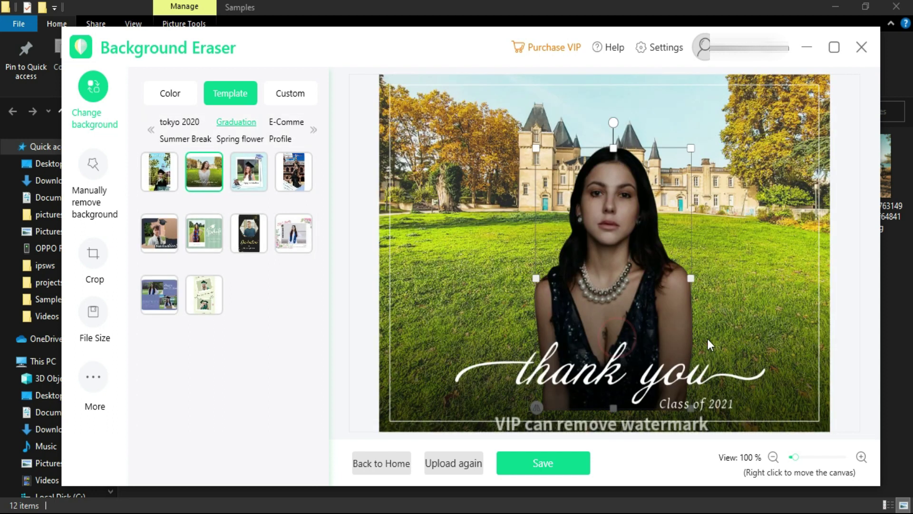
left_click_drag(648, 280, 794, 287)
Step: Try the first template of the Birthday category as the cutout's background
left_click(313, 130)
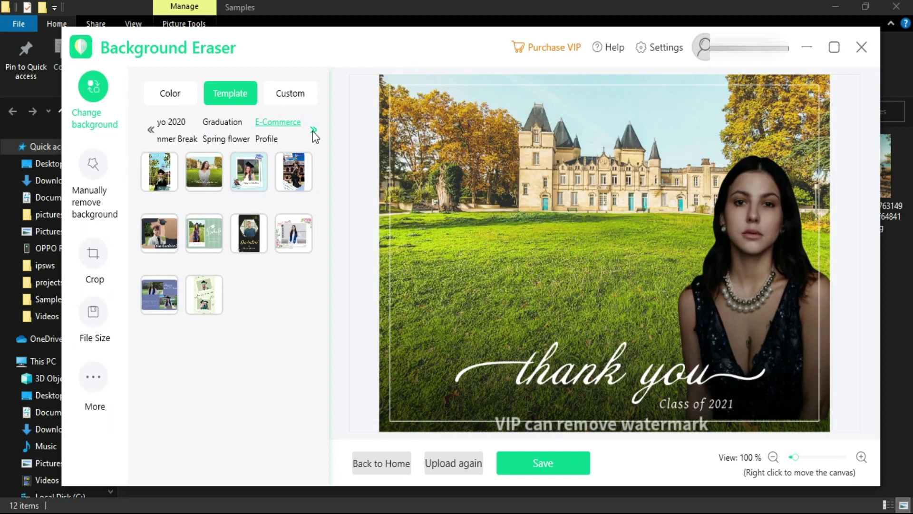
left_click(313, 131)
left_click(220, 139)
left_click(156, 175)
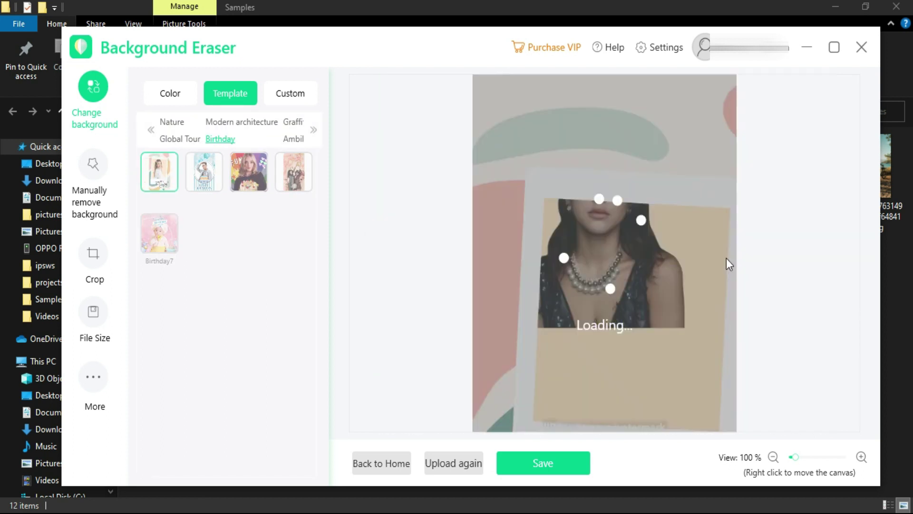
Step: Try 862211.jpg from the Samples folder as a custom background behind the cutout
left_click(289, 95)
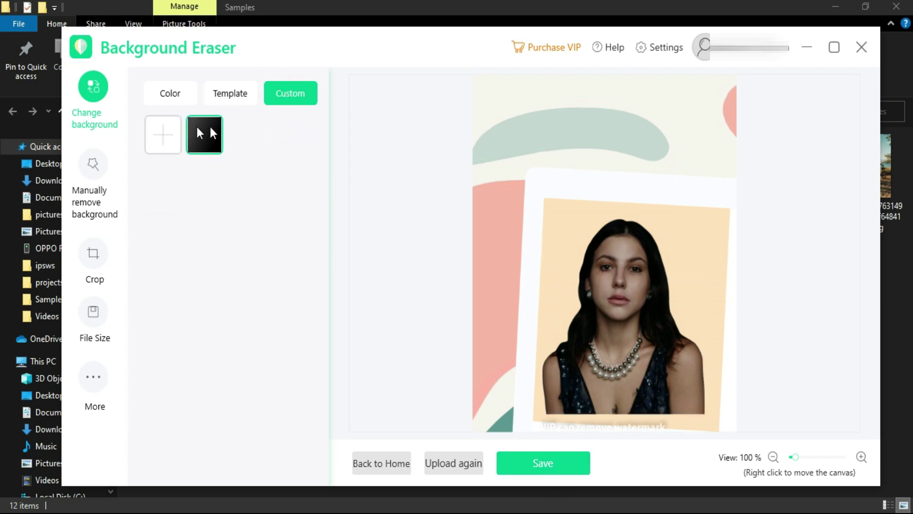
left_click(162, 129)
scroll(387, 190, "down", 2)
scroll(387, 190, "up", 2)
double_click(388, 152)
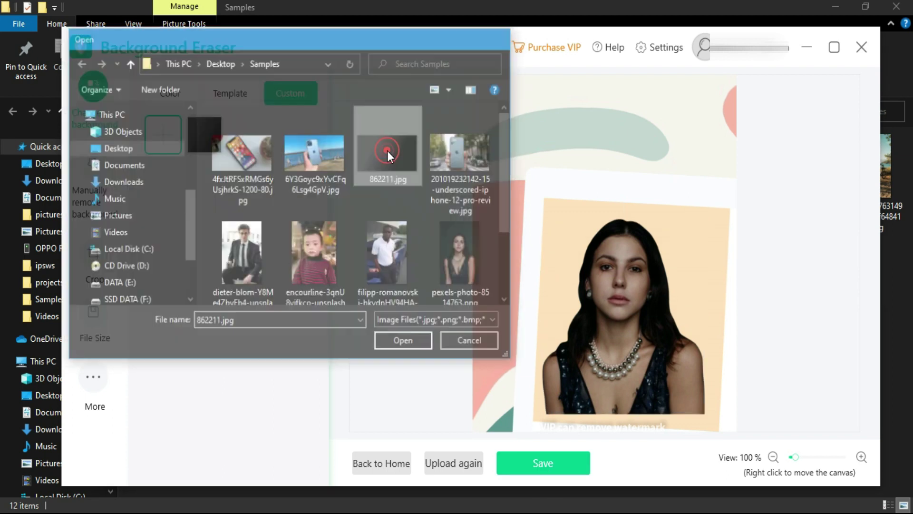
scroll(622, 265, "up", 4)
scroll(626, 254, "down", 2)
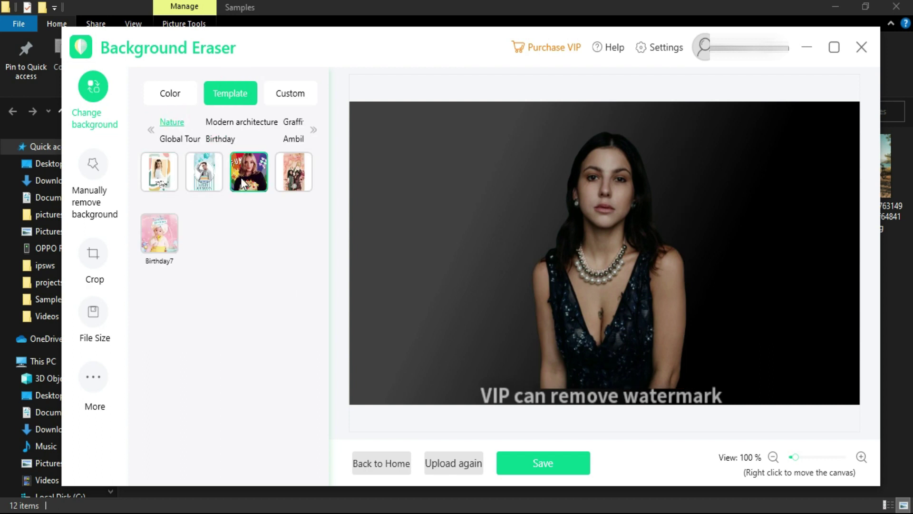
Step: Apply the Nature template with the mountain road and place the enlarged cutout at the bottom centre of the scene
left_click(293, 233)
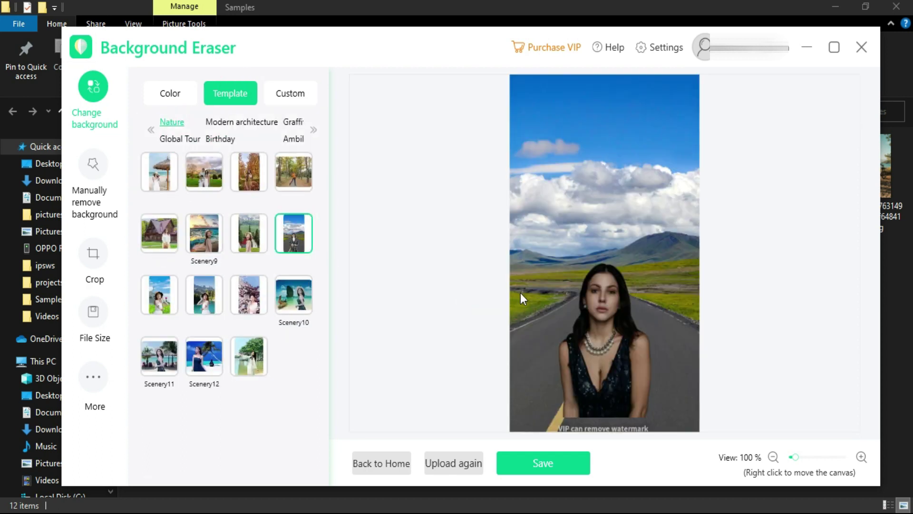
left_click_drag(622, 340, 596, 267)
scroll(619, 309, "up", 4)
left_click_drag(642, 357, 638, 373)
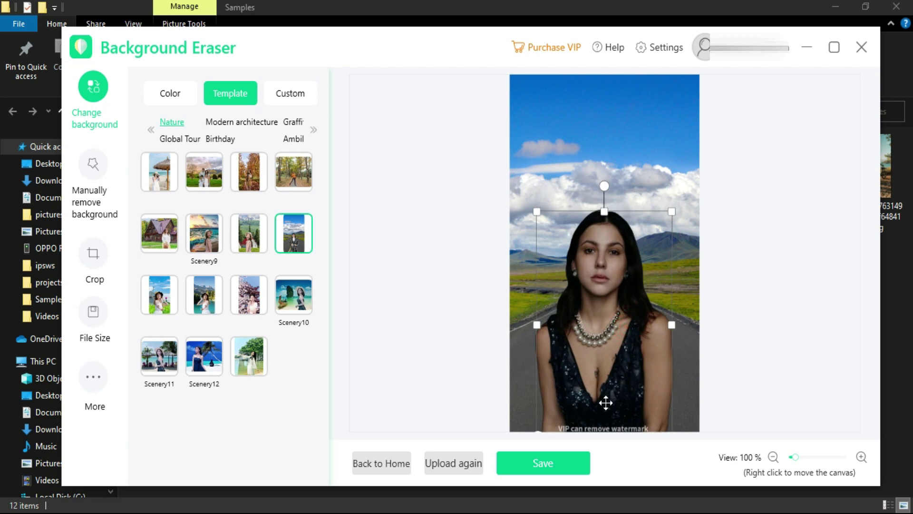
Step: Save the finished image, agreeing to use the remaining image allowance
left_click(553, 461)
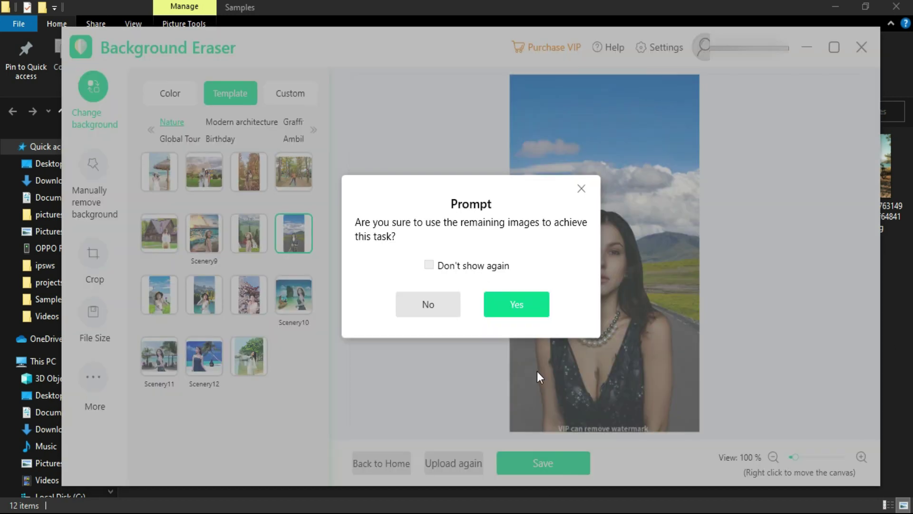
left_click(523, 302)
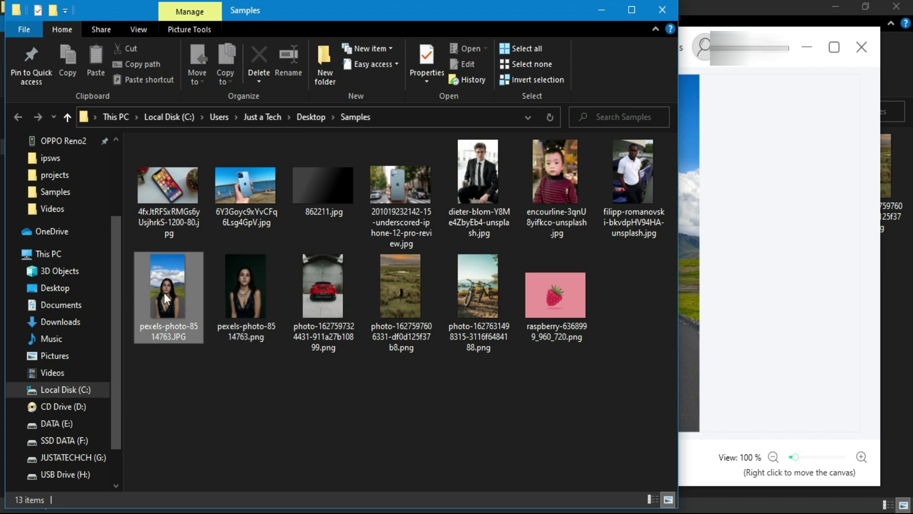
Step: Open the saved pexels-photo-8514763.JPG and examine the cutout's edges against the mountain road up close
double_click(169, 295)
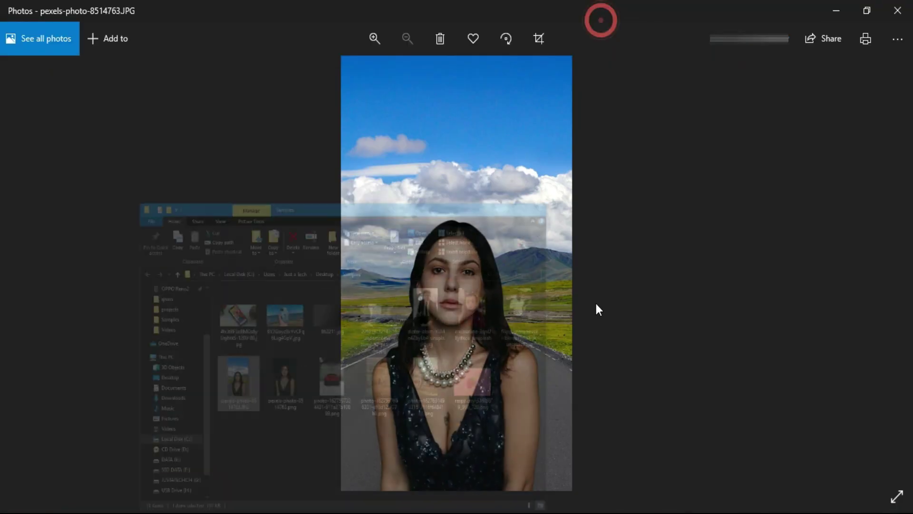
scroll(452, 258, "up", 6)
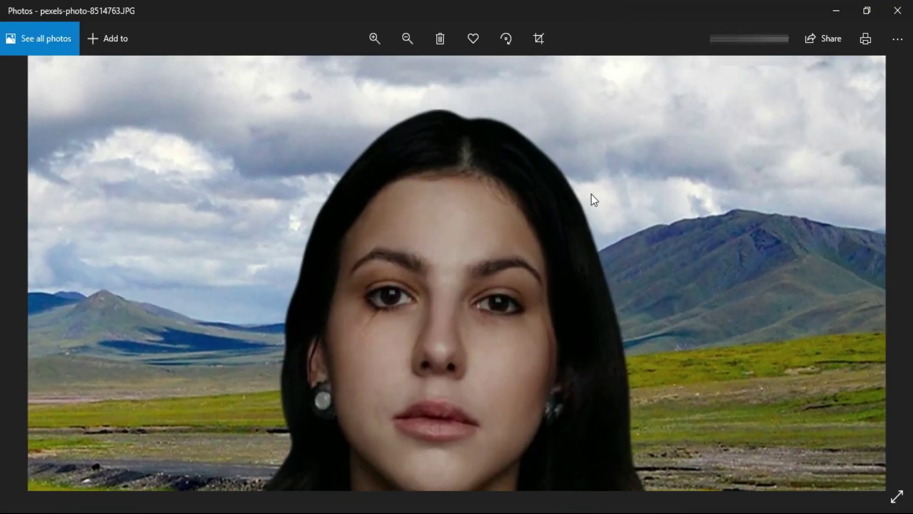
scroll(418, 412, "down", 6)
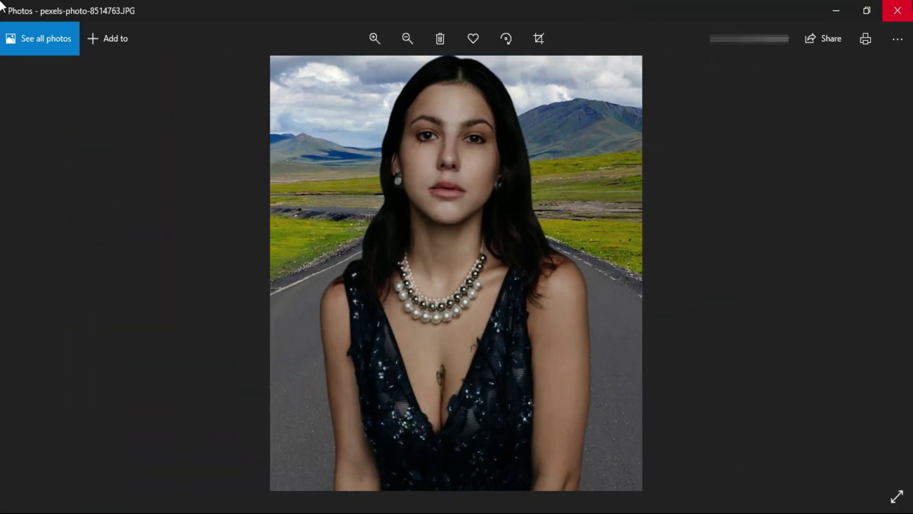
left_click(898, 10)
Step: Try manual background removal on the portrait with the brush in Keep mode at size 24, and return to the start page
left_click(85, 204)
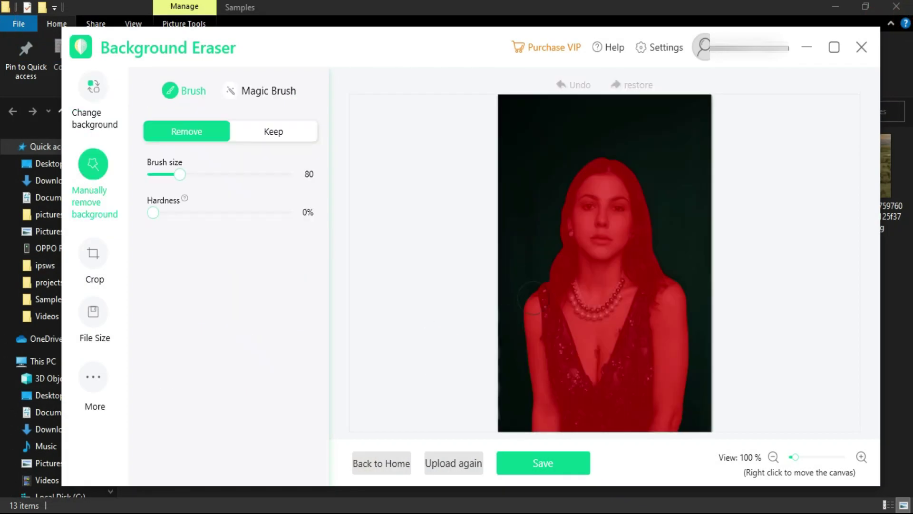
left_click(262, 132)
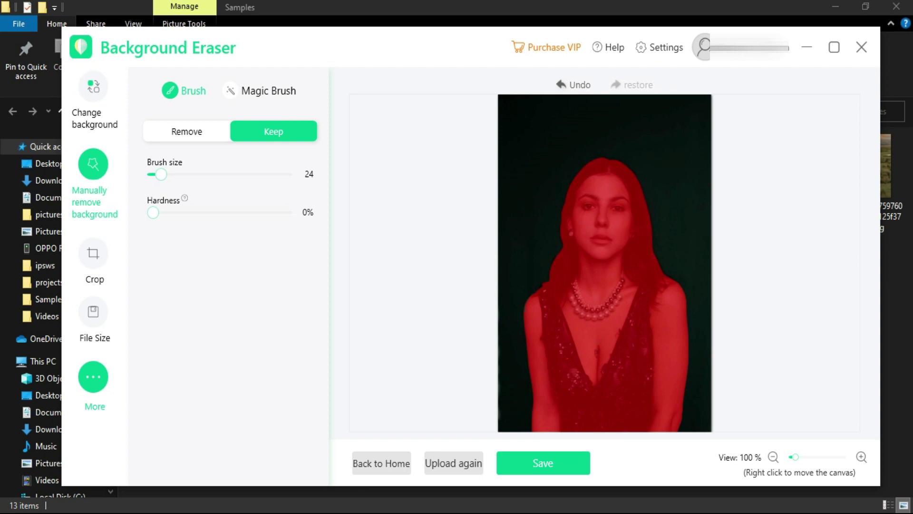
left_click(397, 471)
Step: Upload the Samples photo of the man in the white polo shirt for person background removal
left_click(206, 288)
left_click(383, 254)
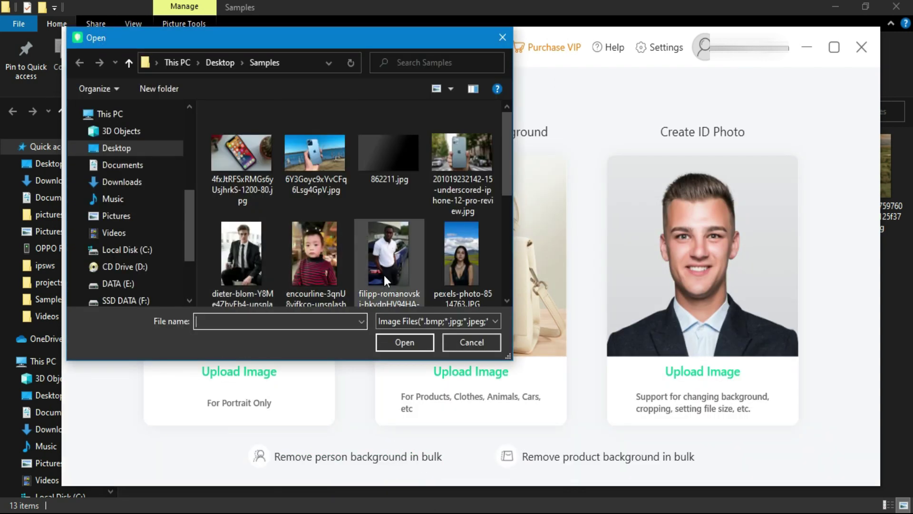
right_click(382, 249)
left_click(435, 46)
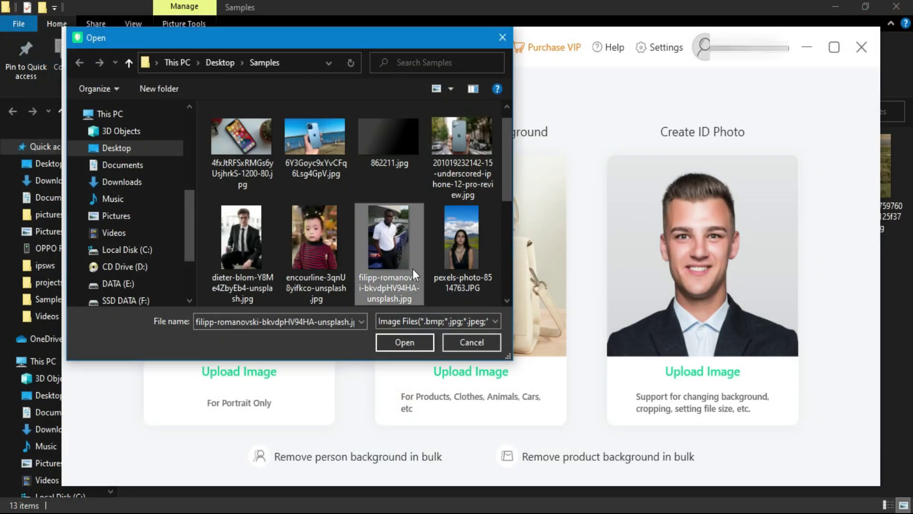
double_click(392, 244)
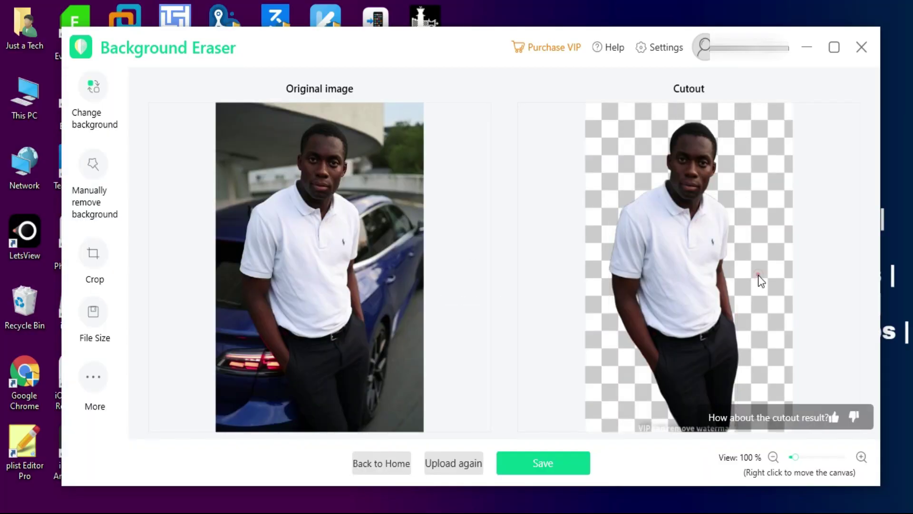
Step: Try the tokyo 2020 template with the Olympic rings and place the man's cutout beside the rings
left_click(93, 87)
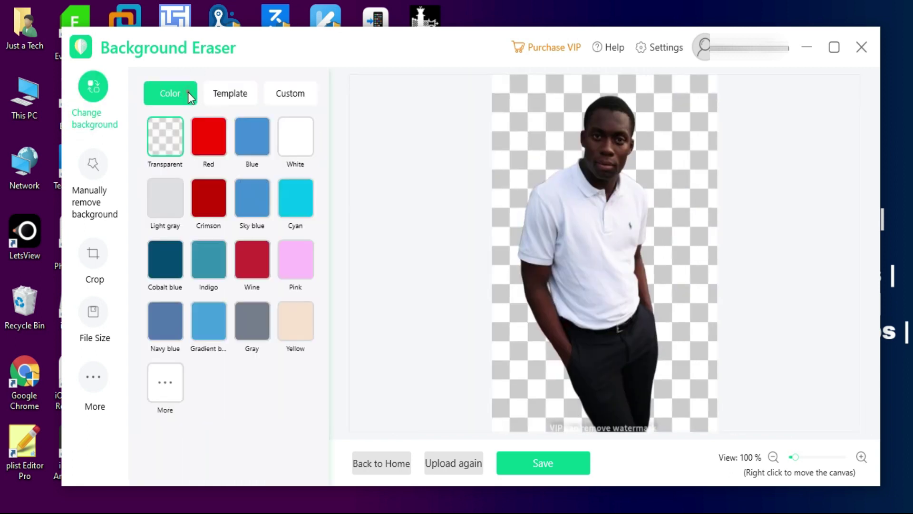
left_click(230, 94)
left_click(292, 173)
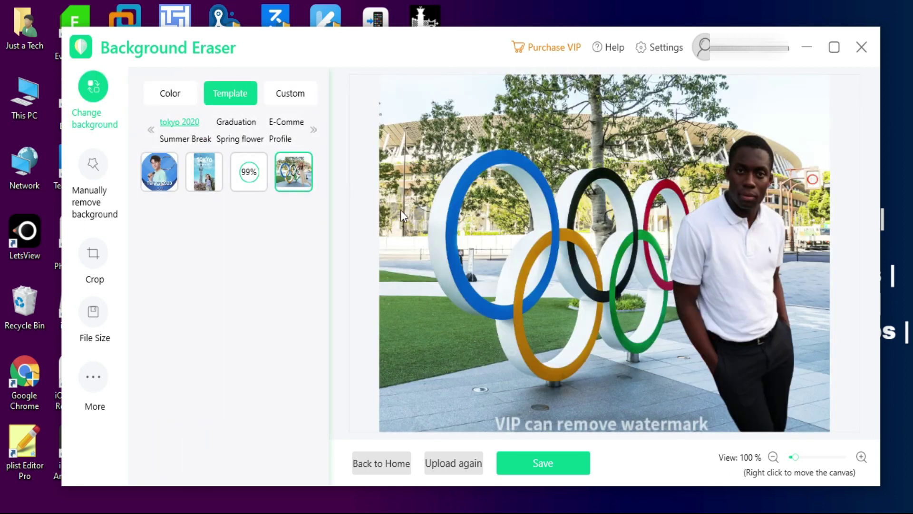
left_click_drag(740, 237, 771, 257)
left_click(617, 269)
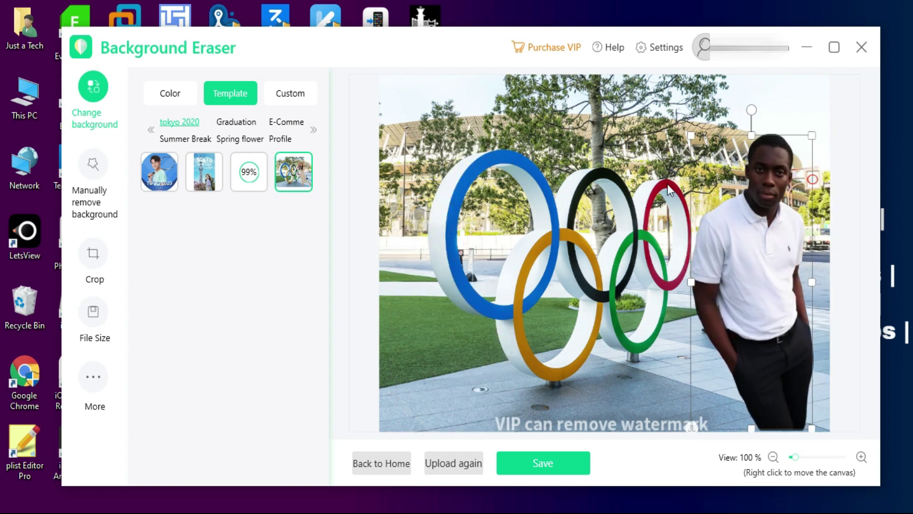
Step: Set a plain white background behind the man's cutout and check its edges up close
left_click(84, 110)
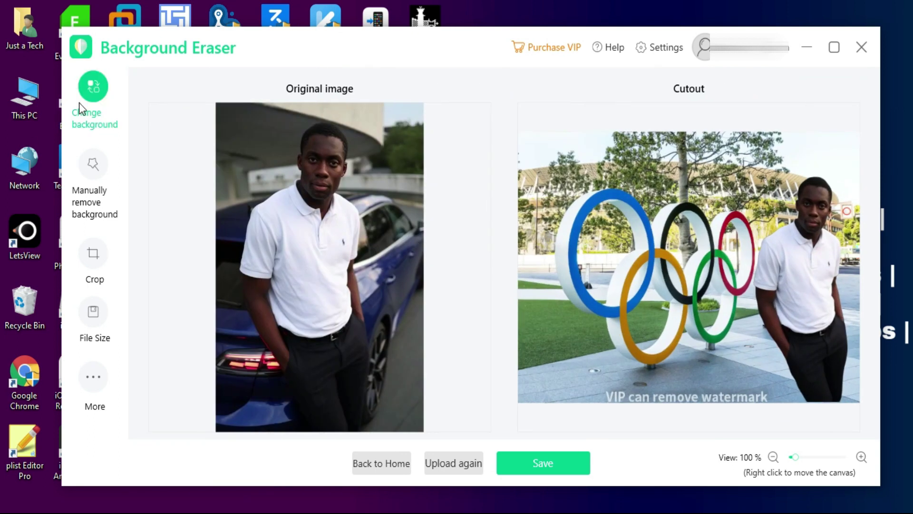
left_click(79, 103)
left_click(177, 97)
left_click(297, 138)
scroll(626, 220, "up", 5)
left_click(477, 222)
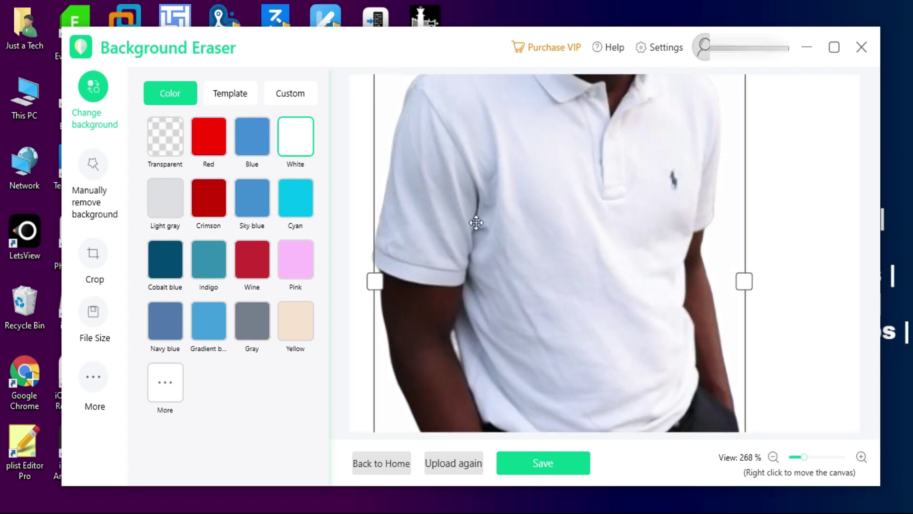
scroll(617, 264, "down", 4)
scroll(617, 263, "down", 2)
Step: Return to the start page, upload 6Y3Goyc9xYvCFq6Lsg4GpV.jpg for background removal and inspect the phone cutout
left_click(406, 464)
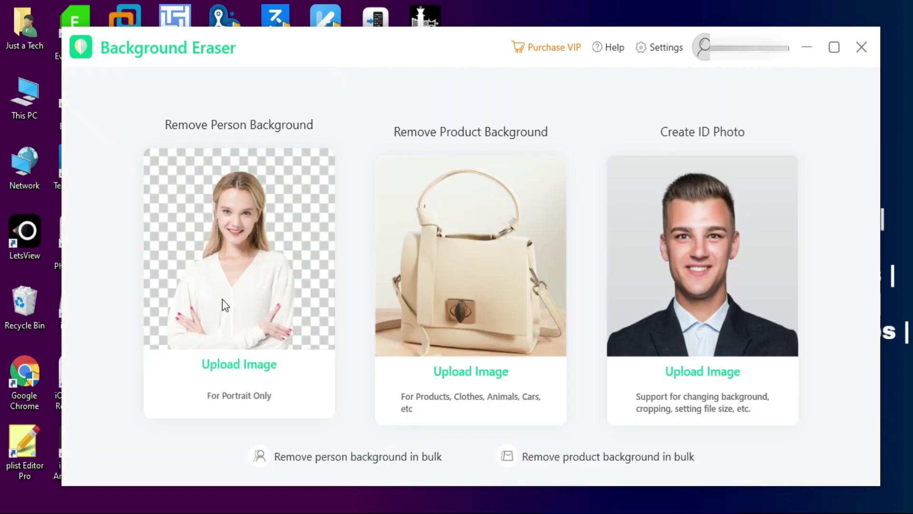
left_click(220, 301)
right_click(349, 167)
left_click(332, 165)
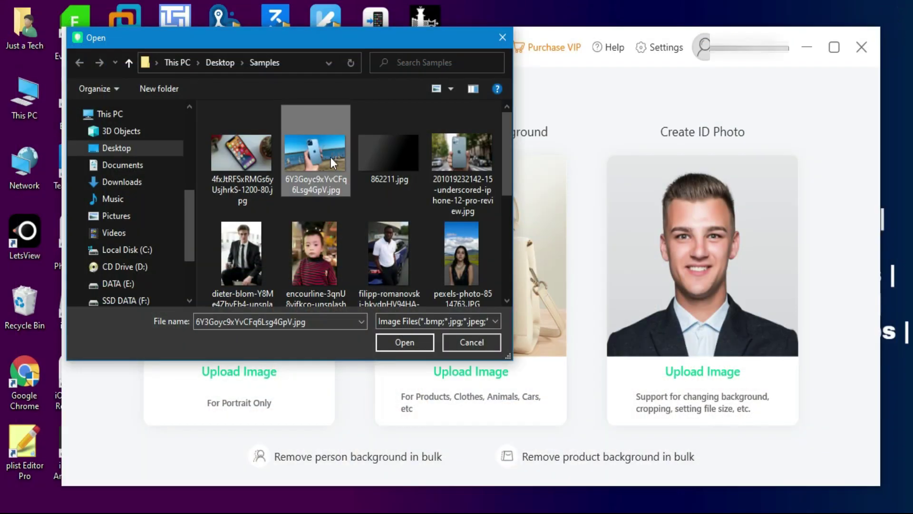
double_click(331, 158)
left_click(803, 458)
scroll(595, 320, "down", 4)
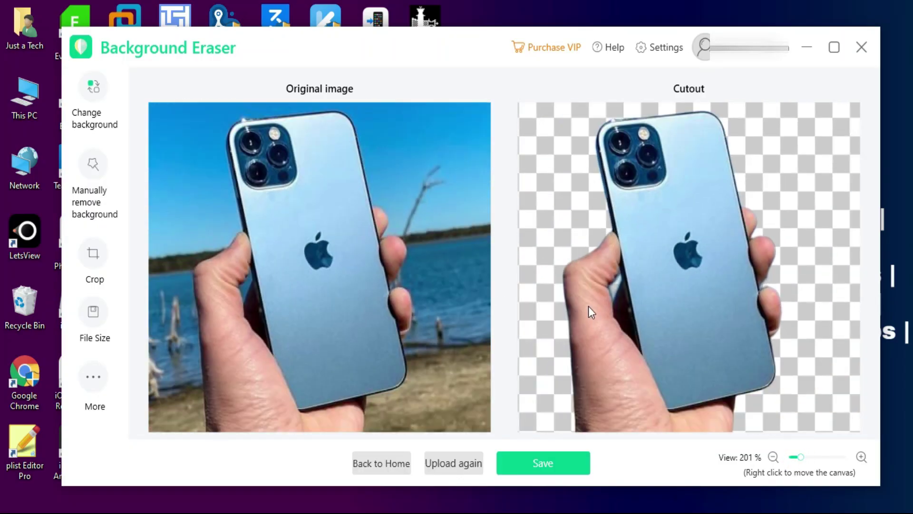
Step: Try a sky blue background behind the phone cutout and shift the cutout slightly upward
left_click(93, 86)
left_click(251, 204)
left_click_drag(603, 260, 613, 243)
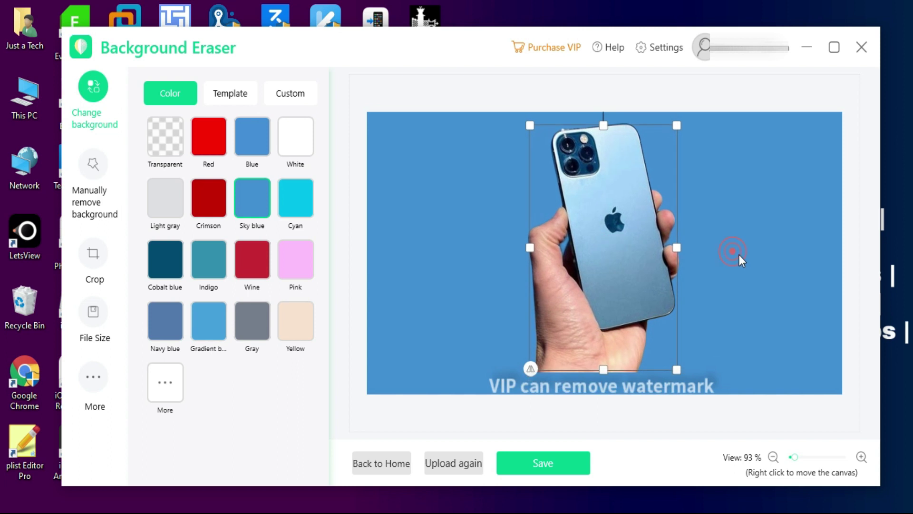
Step: Apply the first E-Commerce template behind the phone cutout and save the image, agreeing to use the remaining images
left_click(304, 124)
left_click(313, 130)
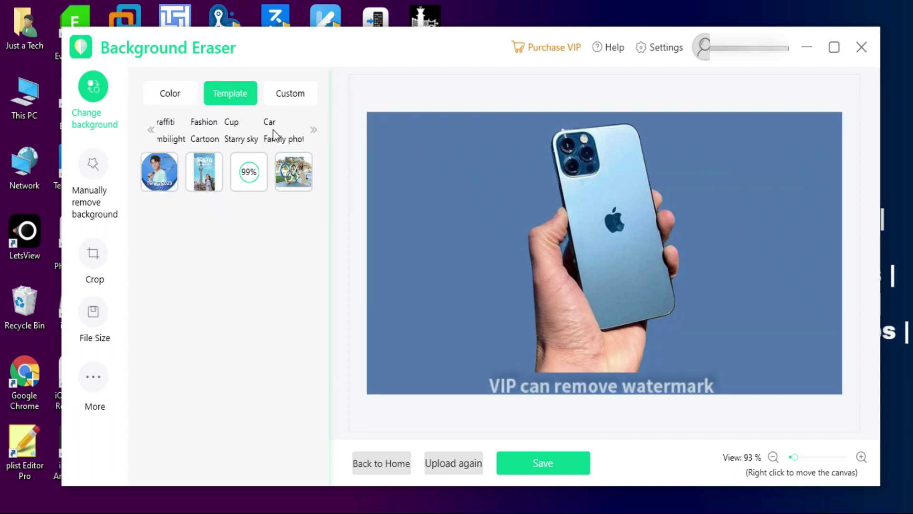
left_click(161, 123)
left_click(151, 130)
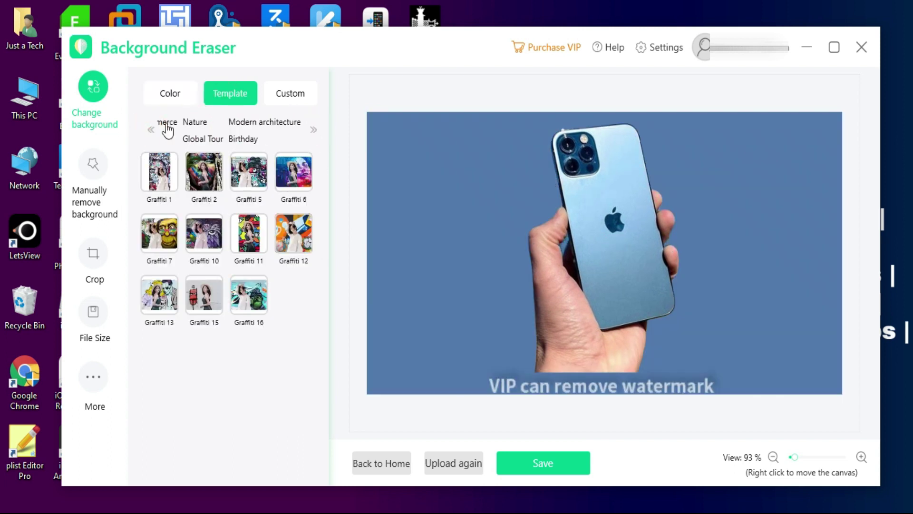
left_click(183, 122)
left_click(176, 170)
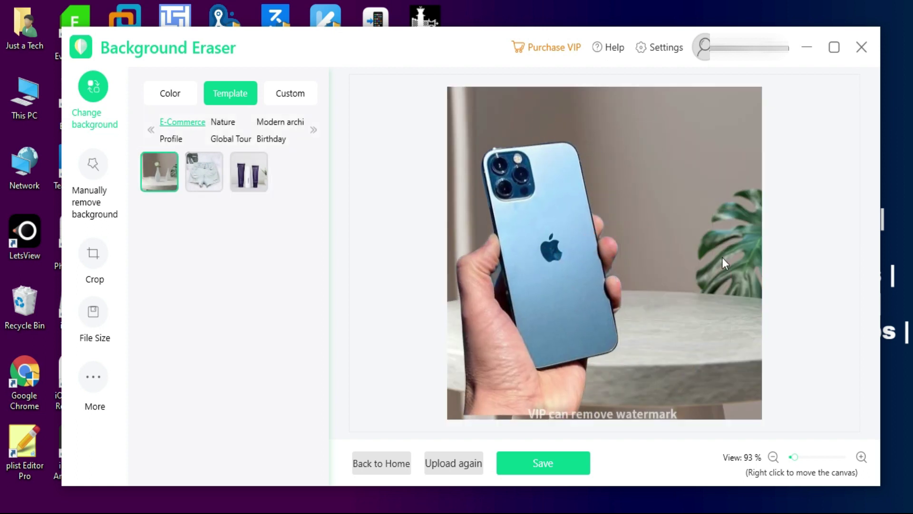
left_click(552, 461)
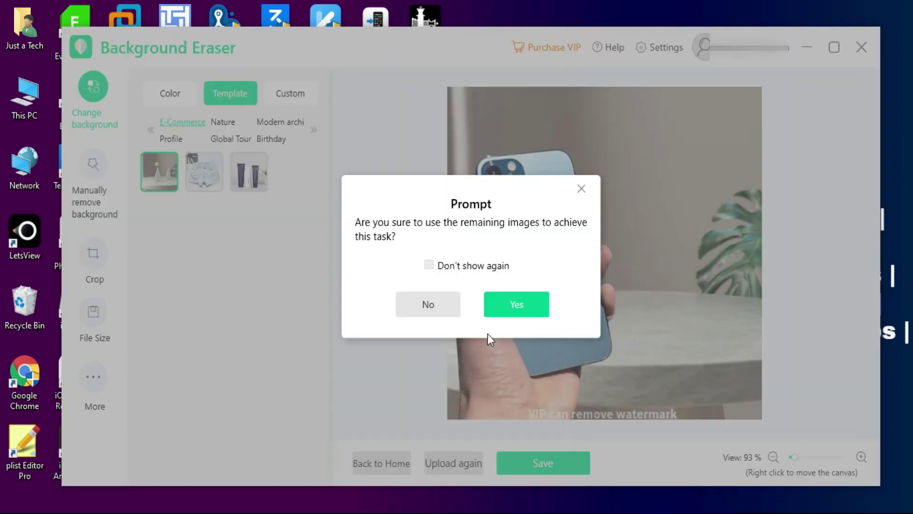
left_click(510, 305)
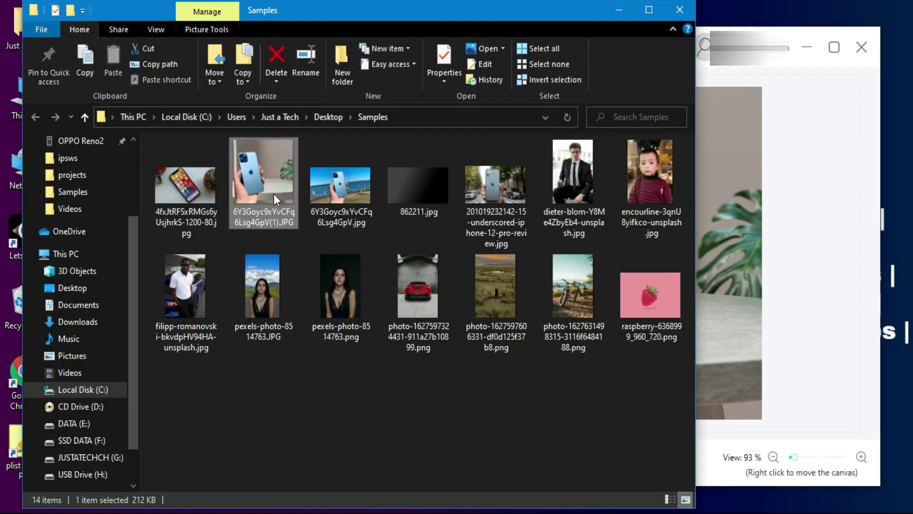
Step: Open the saved 6Y3Goyc9xYvCFq6Lsg4GpV(1).JPG and examine the phone's edges up close
double_click(278, 170)
scroll(375, 170, "up", 5)
scroll(204, 125, "down", 3)
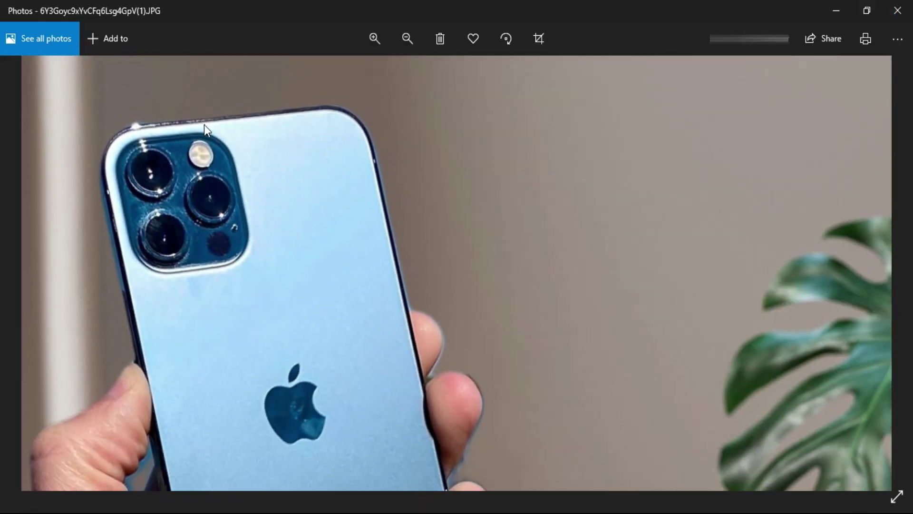
scroll(204, 124, "down", 3)
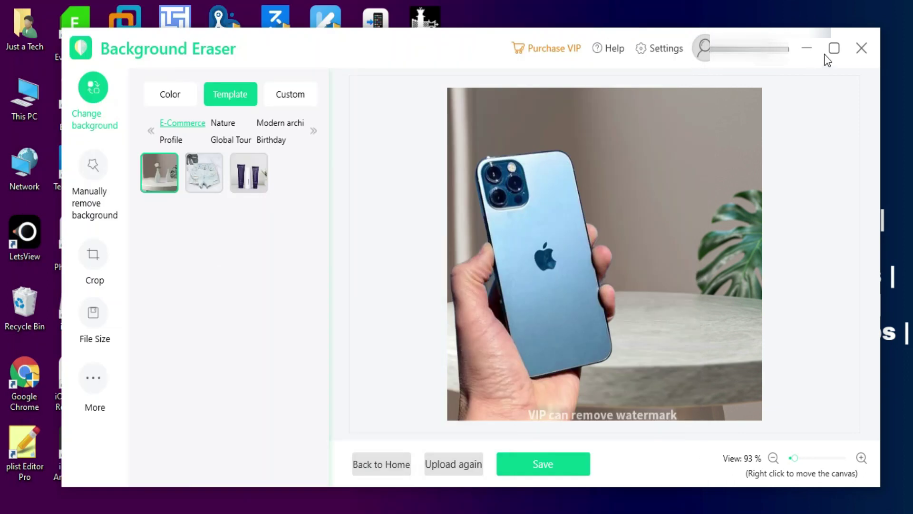
left_click(830, 51)
left_click(376, 497)
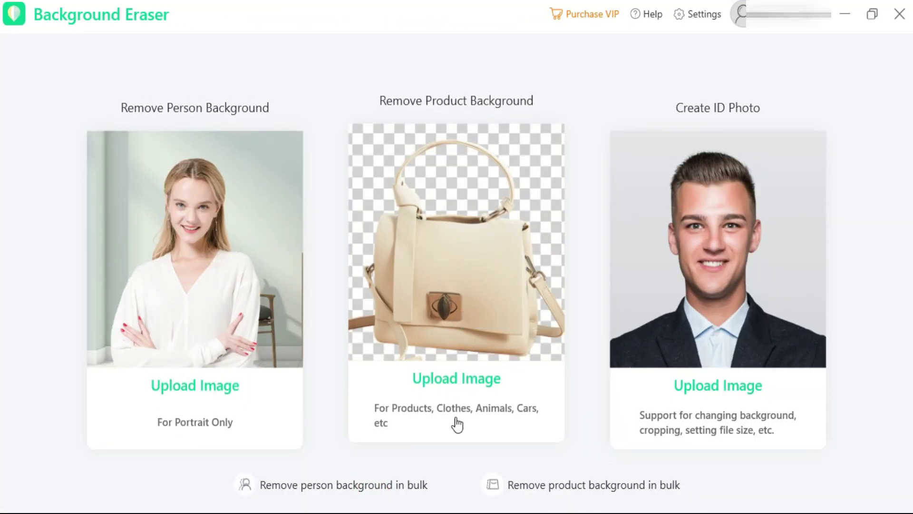
left_click(482, 275)
double_click(317, 12)
left_click(322, 241)
left_click(371, 261)
right_click(270, 230)
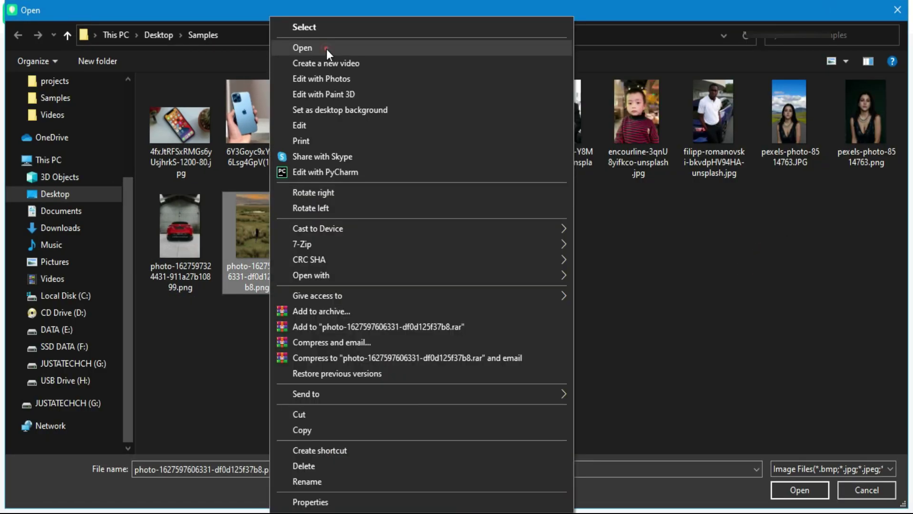
left_click(326, 49)
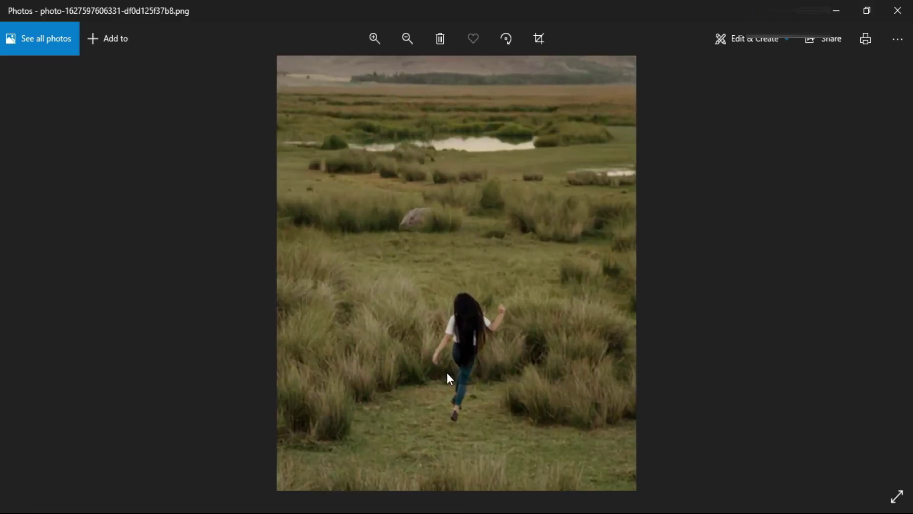
key("alt+F4")
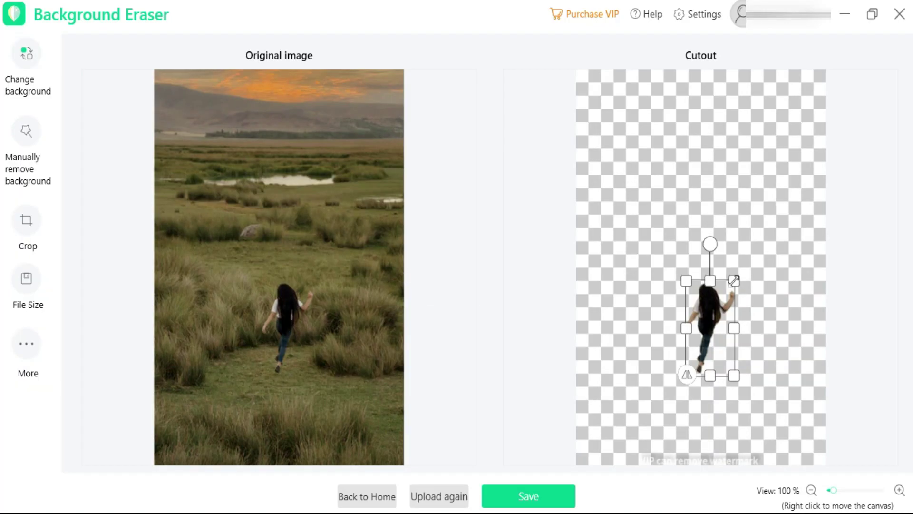
Step: Enlarge the running woman's cutout, move it toward the middle of the canvas and give it a blue background
left_click_drag(734, 281, 792, 234)
left_click_drag(744, 261, 705, 297)
left_click(26, 52)
left_click(200, 114)
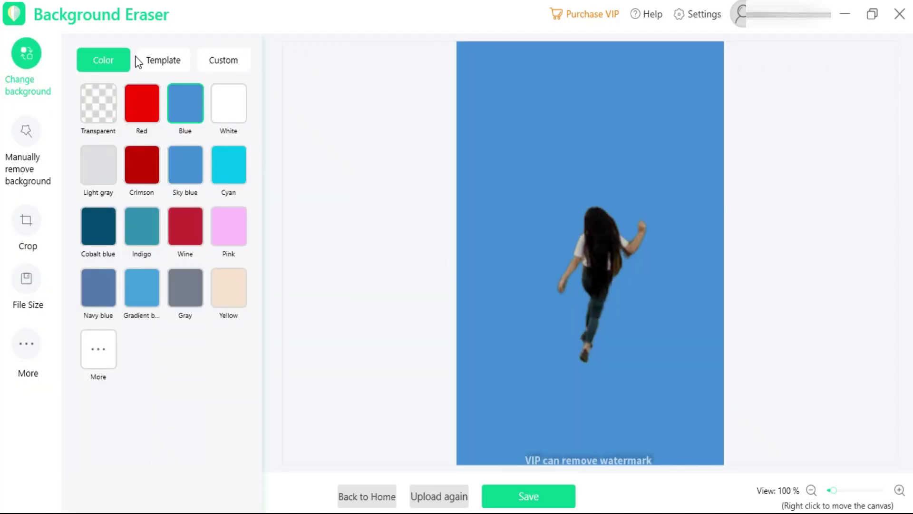
Step: Try the tokyo 2020 templates, including the Olympic rings scene, as the running woman's background
left_click(143, 60)
left_click(143, 136)
left_click(227, 138)
left_click(247, 97)
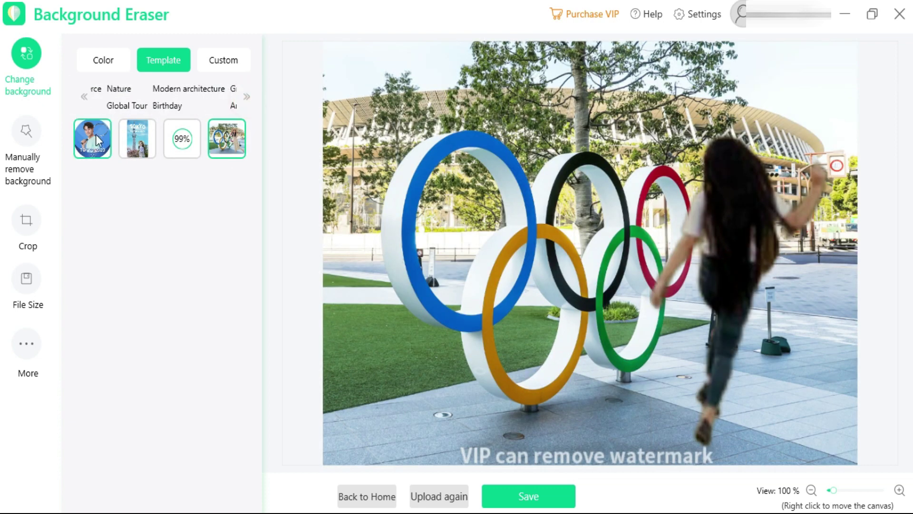
left_click(93, 138)
left_click(87, 67)
left_click(91, 97)
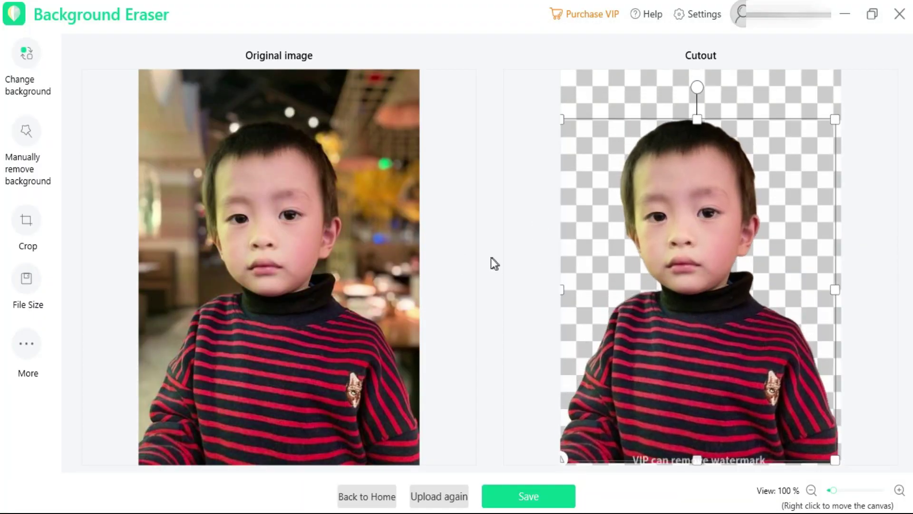
Step: Return to the start page and upload the Samples photo of the man in the black suit to create an ID photo
left_click(367, 496)
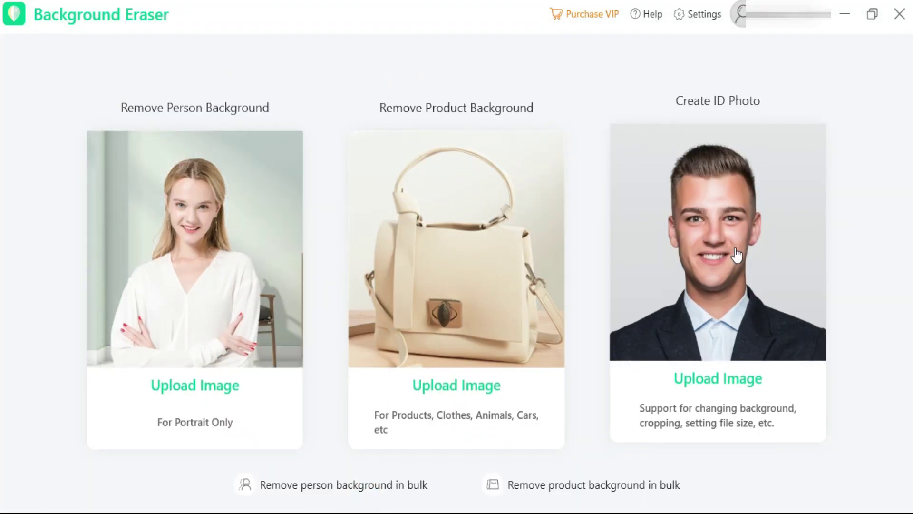
left_click(695, 389)
right_click(561, 119)
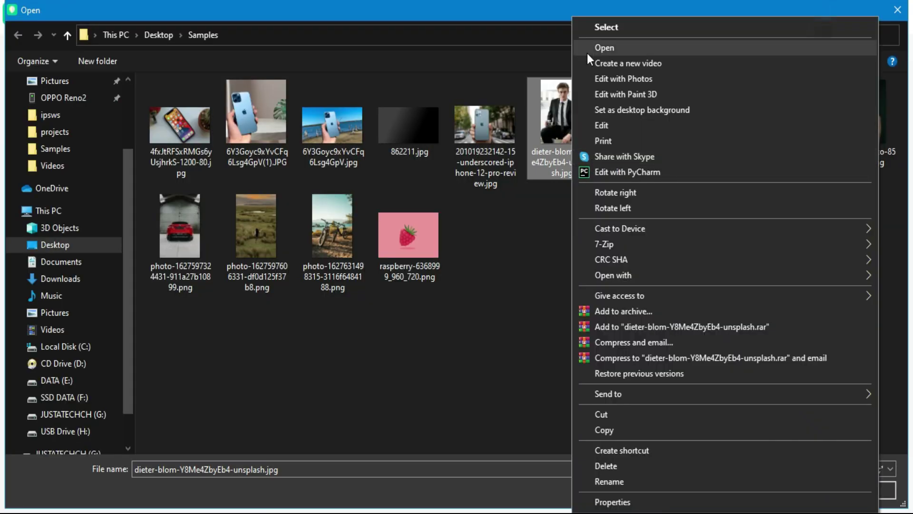
left_click(592, 79)
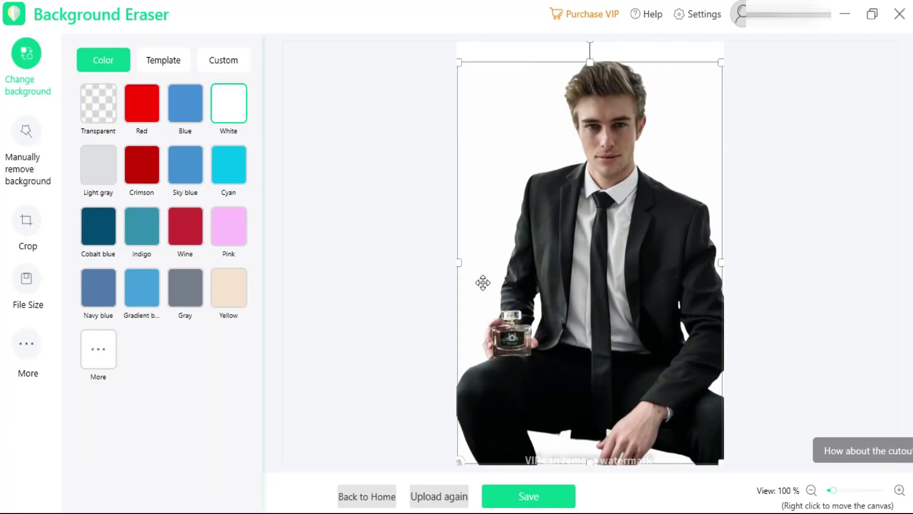
Step: Enlarge and reposition the suited man's cutout so his head and torso fill the frame, and set a light gray background
left_click_drag(667, 441, 665, 487)
left_click_drag(668, 190, 652, 158)
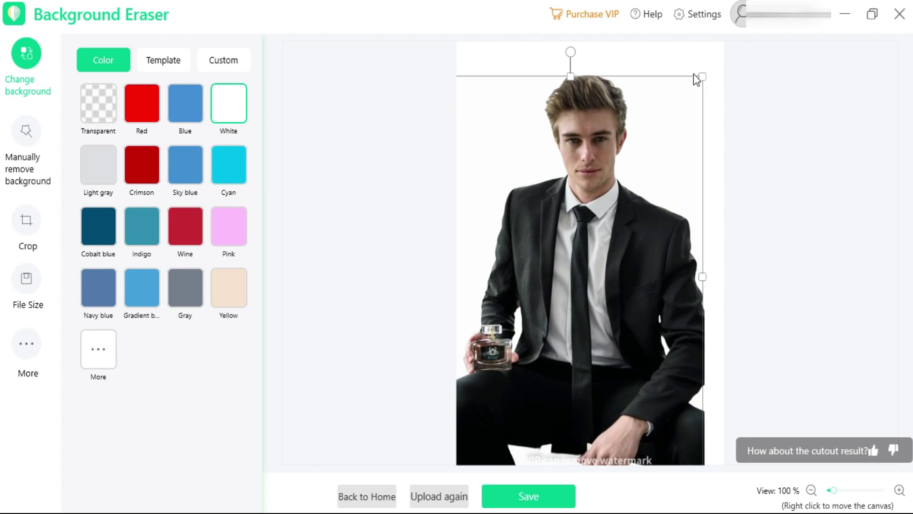
left_click_drag(704, 77, 713, 63)
left_click_drag(665, 146, 638, 263)
left_click_drag(684, 188, 746, 24)
left_click_drag(693, 133, 668, 149)
left_click(111, 166)
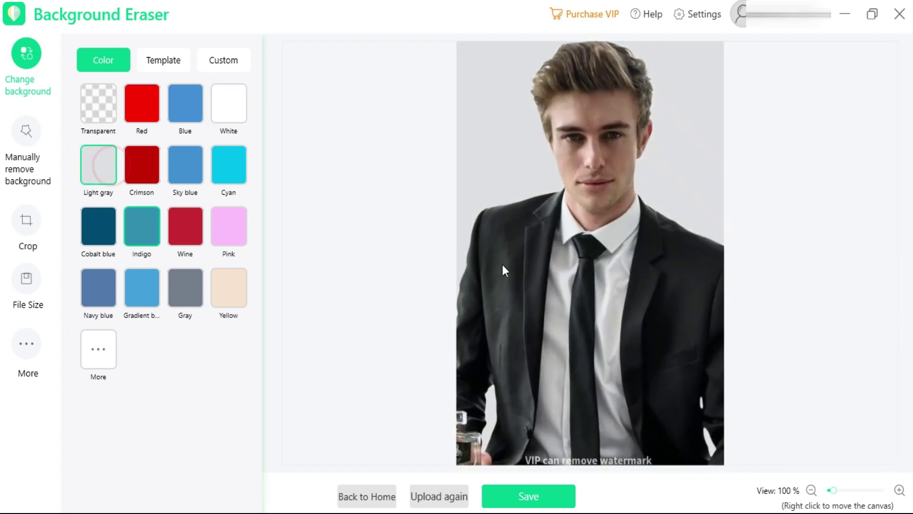
left_click(837, 489)
scroll(591, 316, "down", 8)
scroll(591, 316, "up", 6)
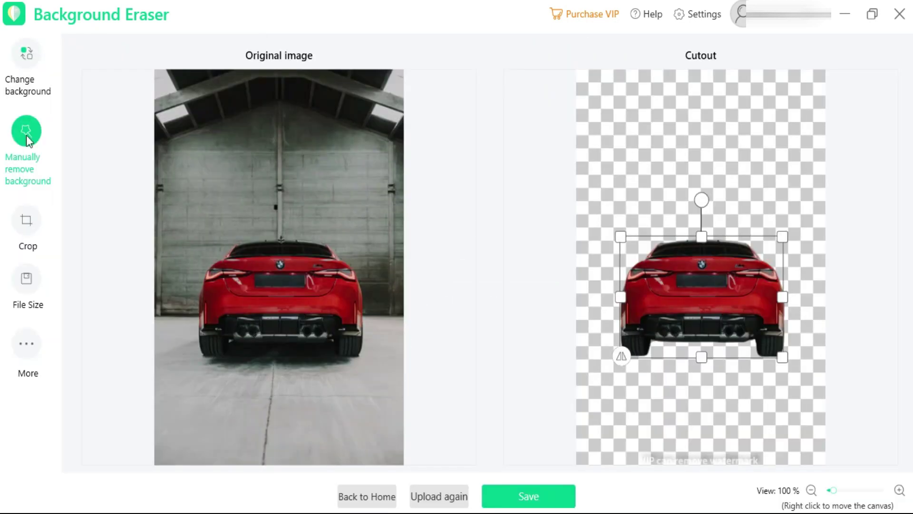
Step: Place the red car's cutout on the opera house background from the Modern architecture templates
left_click(26, 52)
left_click(163, 60)
left_click(246, 95)
left_click(245, 97)
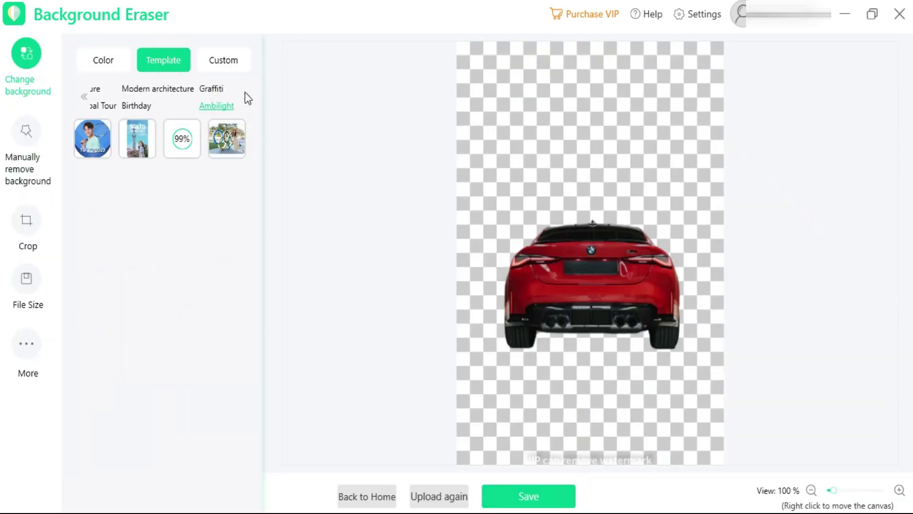
left_click(164, 91)
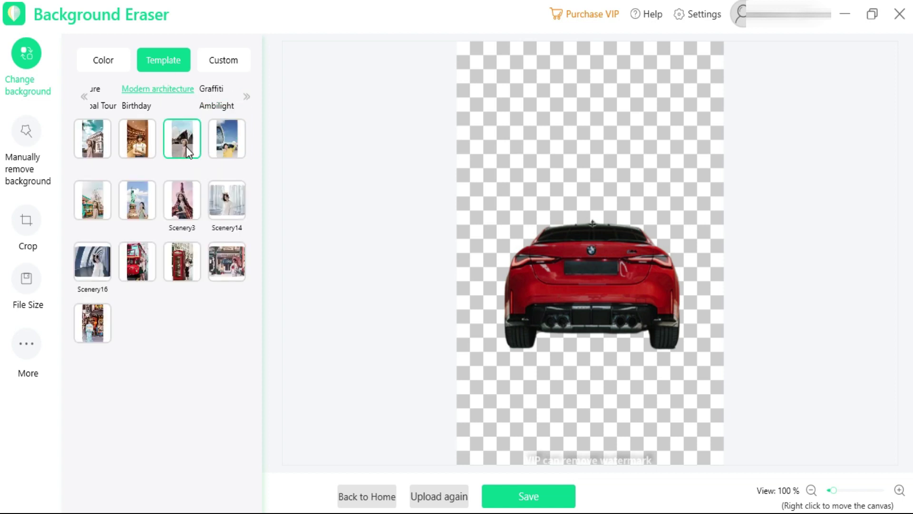
left_click(187, 146)
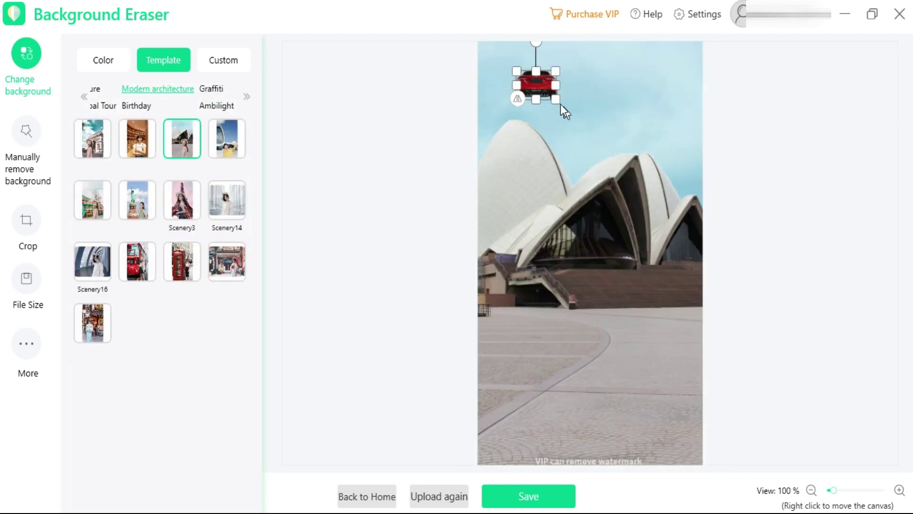
Step: Return to the start page and try both bulk background removal options, selecting all Samples images for the person batch
left_click(367, 496)
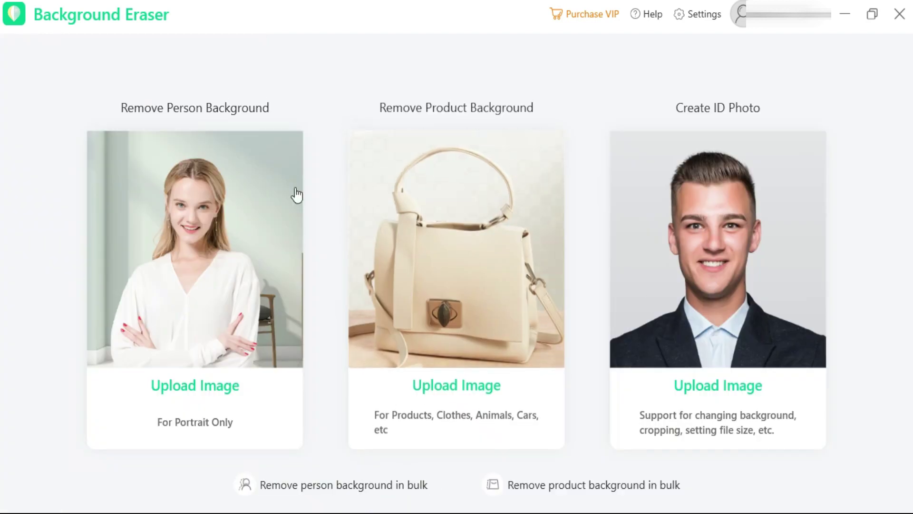
left_click(334, 485)
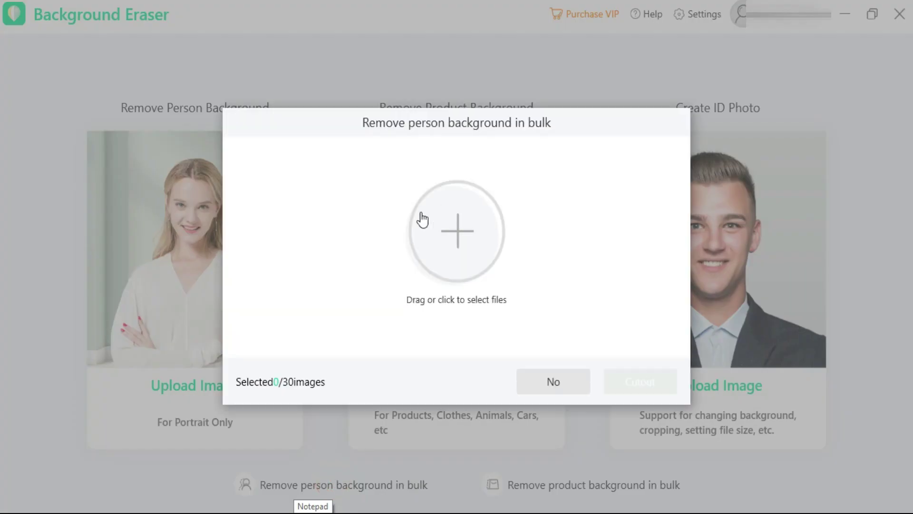
left_click(458, 255)
left_click_drag(665, 291, 178, 141)
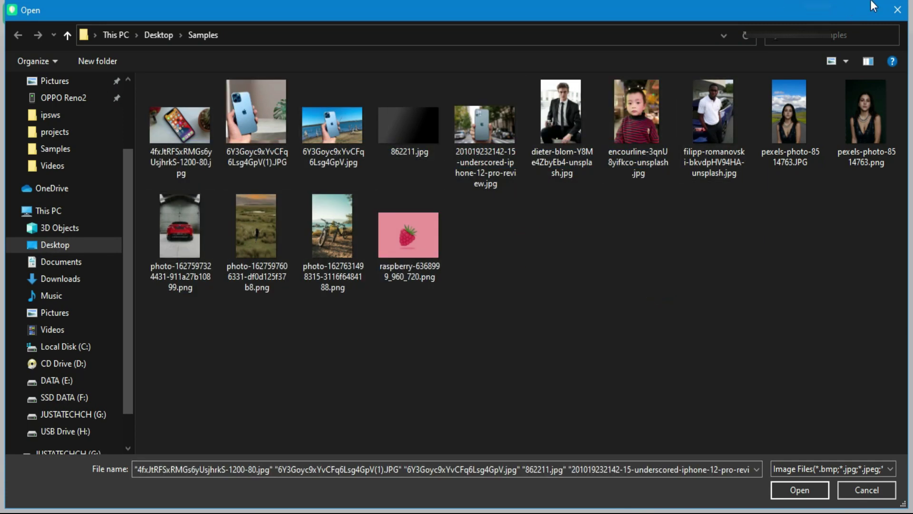
key("Return")
left_click(565, 382)
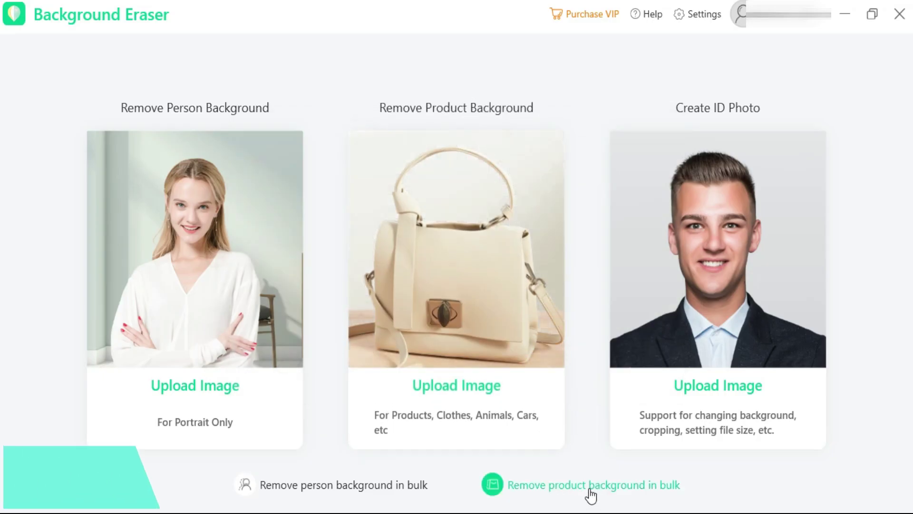
left_click(548, 486)
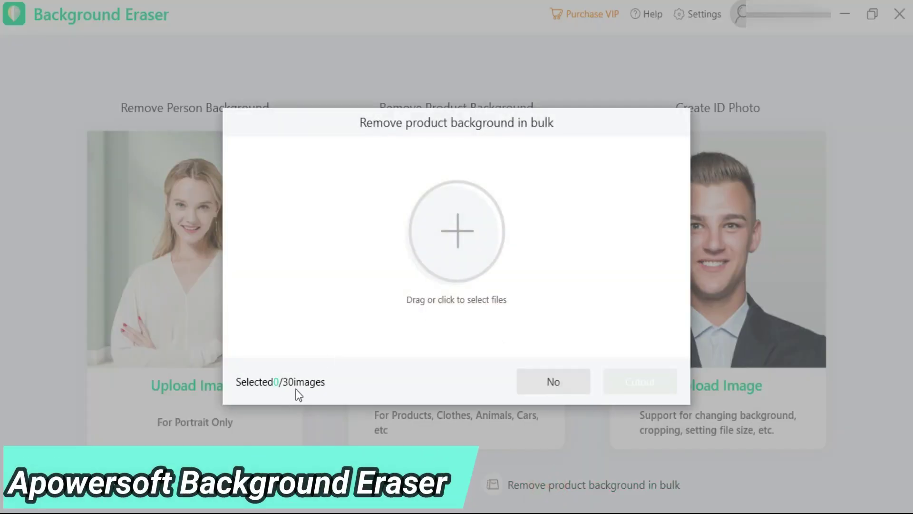
left_click(577, 380)
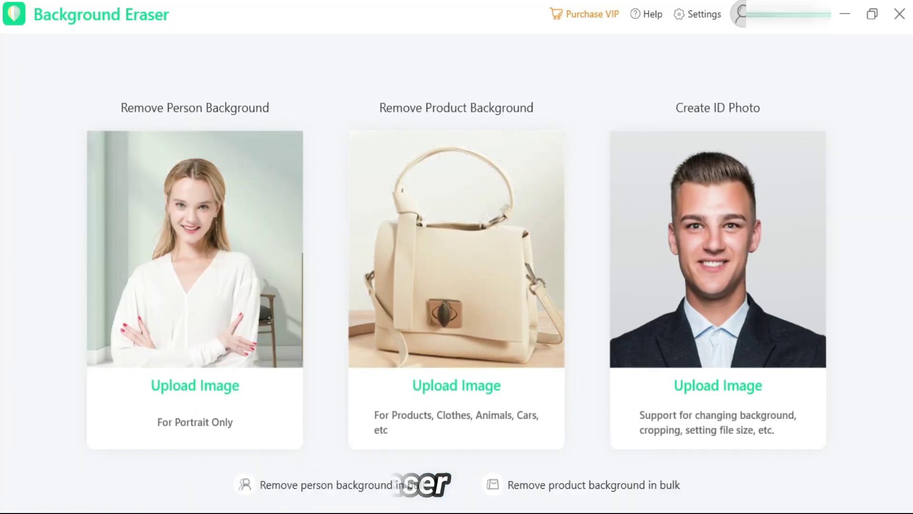
Step: Open the Buy 1 Get 1 Free offer on the Apowersoft website in the browser and examine the 300 images plan
left_click(740, 13)
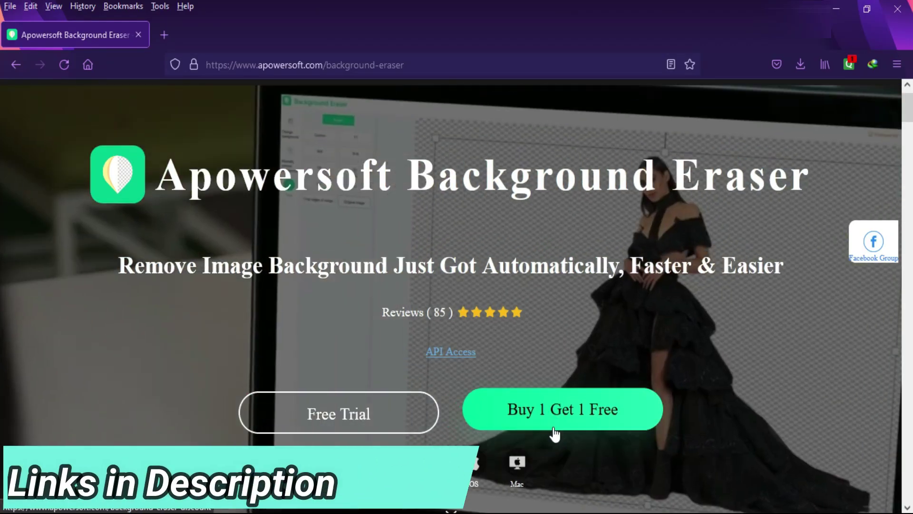
left_click(555, 431)
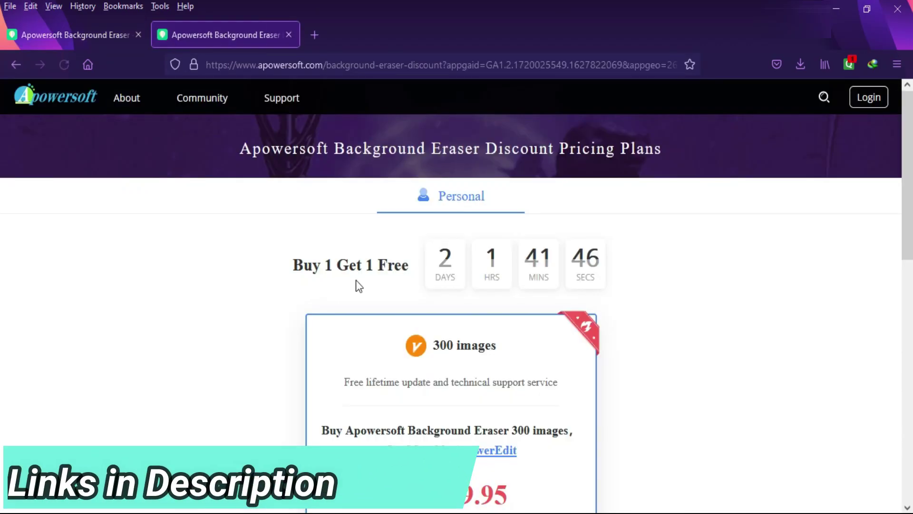
scroll(506, 297, "down", 3)
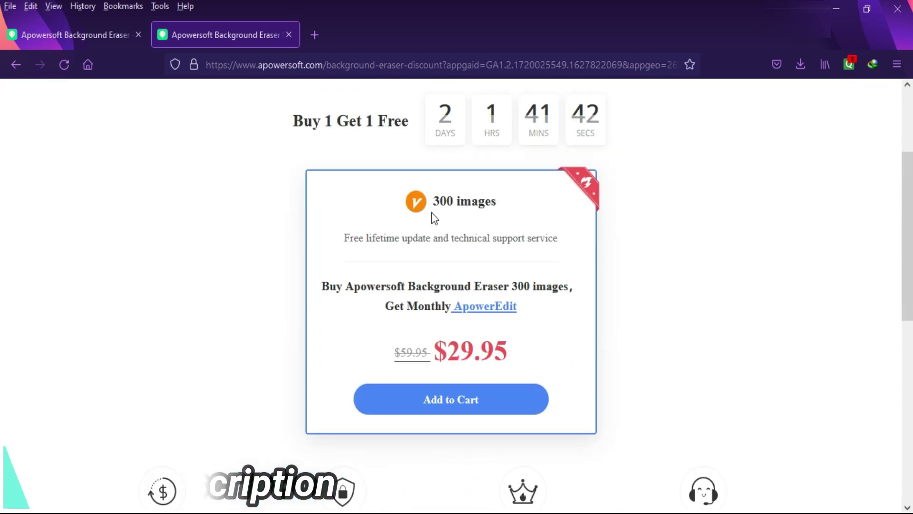
triple_click(510, 206)
scroll(357, 126, "up", 3)
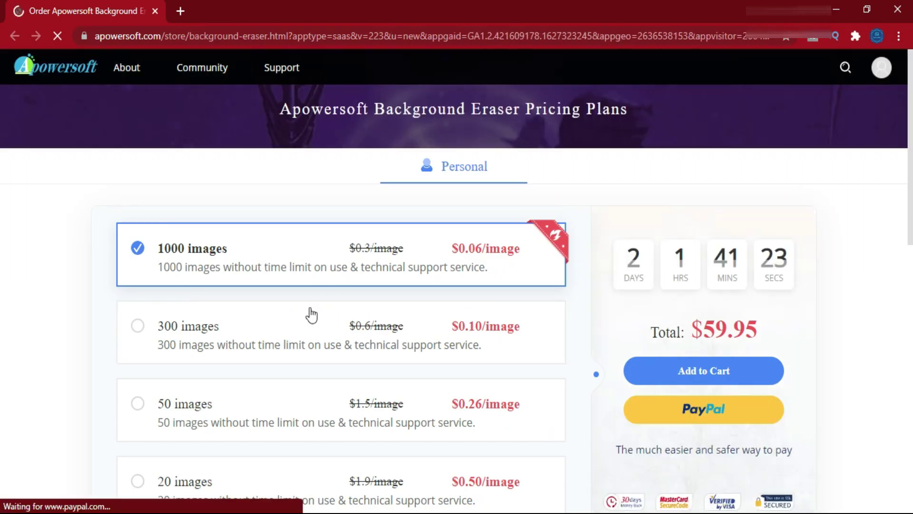
Step: Examine the image packages and their prices on the Apowersoft Background Eraser Pricing Plans page
scroll(241, 383, "down", 3)
scroll(206, 288, "up", 3)
scroll(739, 285, "down", 2)
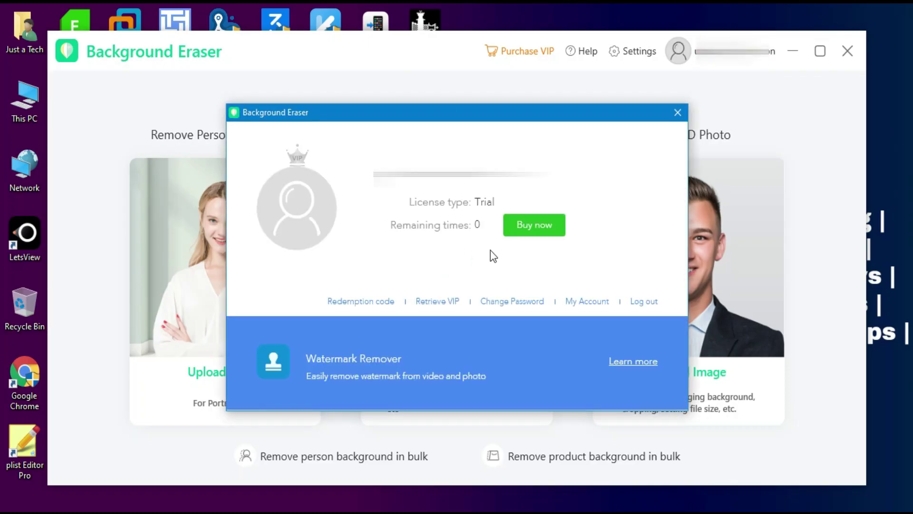
Step: Open the redemption code page from the account window, paste the redemption code and submit it
left_click(364, 305)
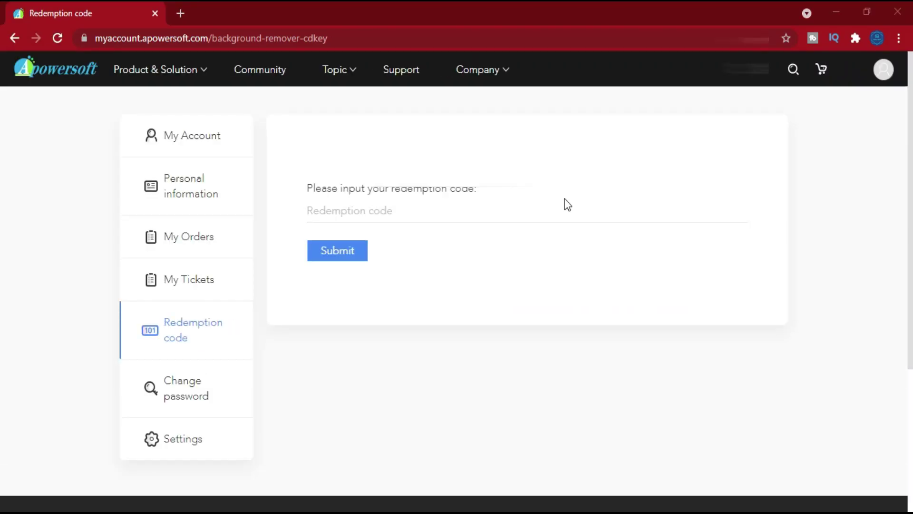
right_click(432, 209)
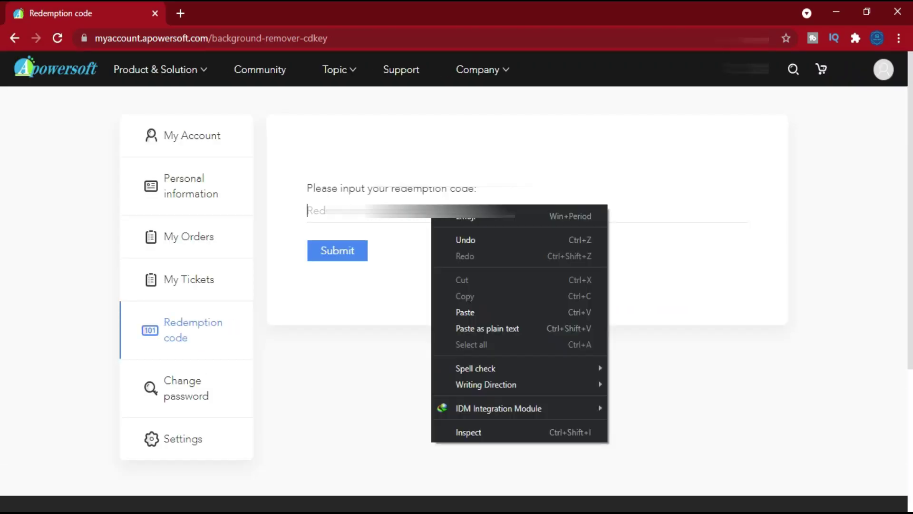
left_click(470, 306)
key("Return")
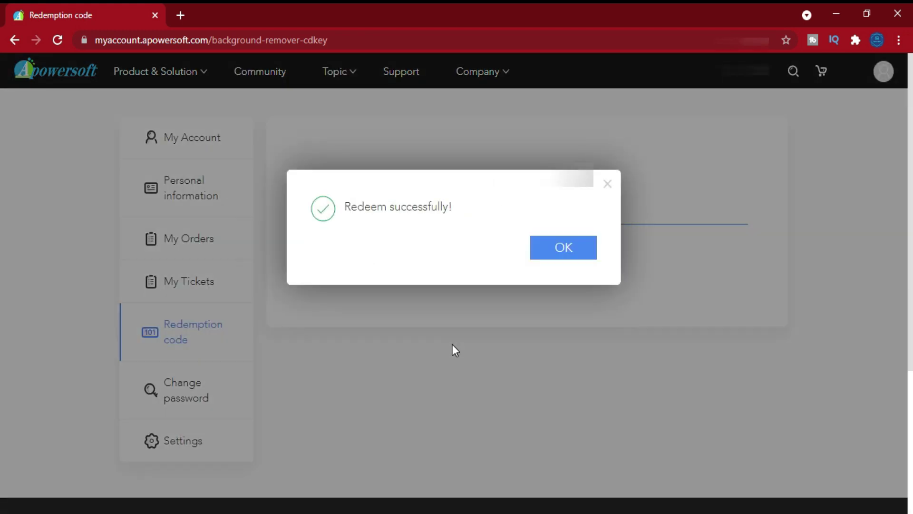
left_click_drag(458, 215, 341, 209)
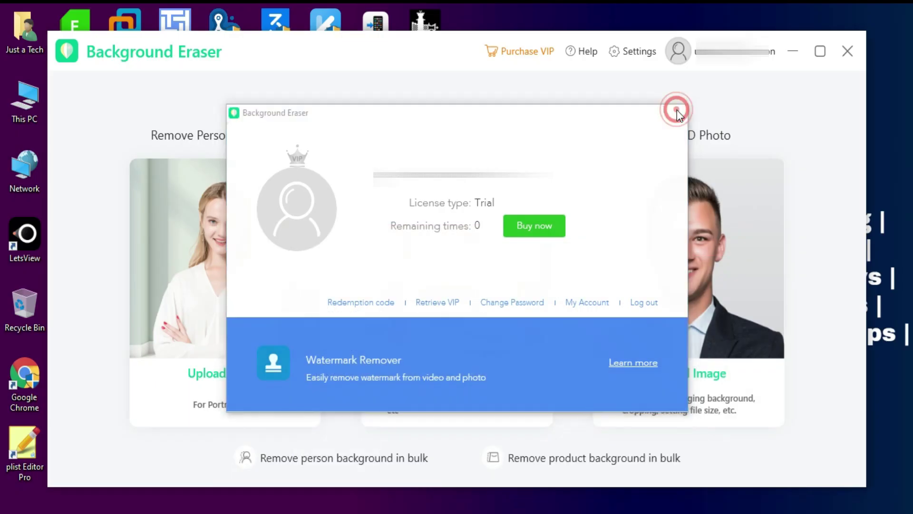
Step: Refresh the Background Eraser account window and check the license type and remaining times
left_click(677, 110)
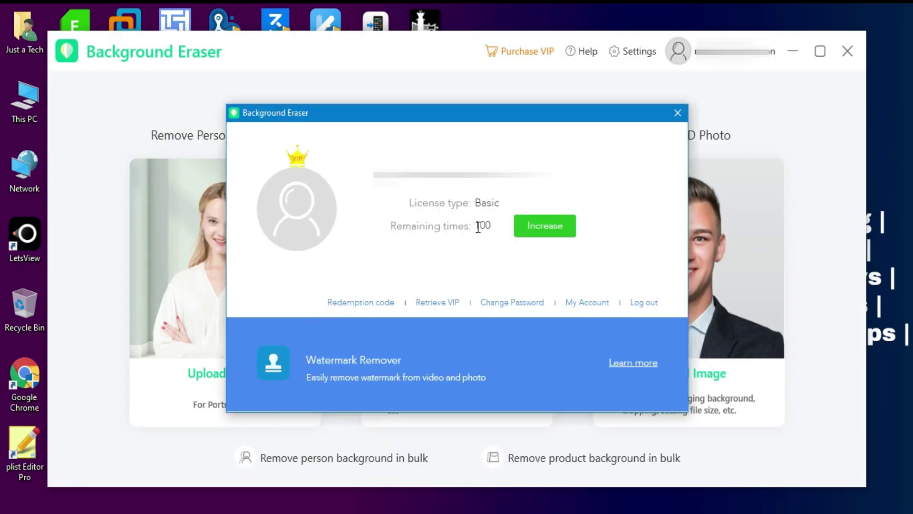
left_click_drag(481, 227, 478, 227)
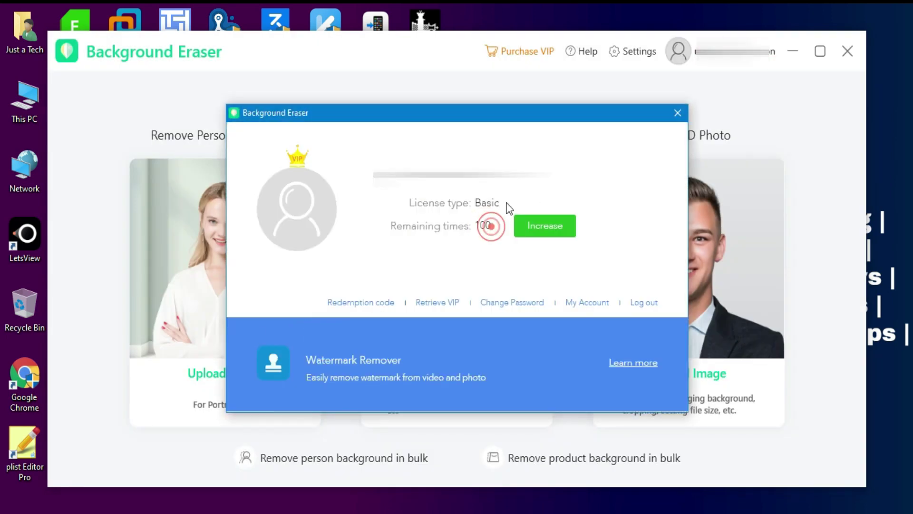